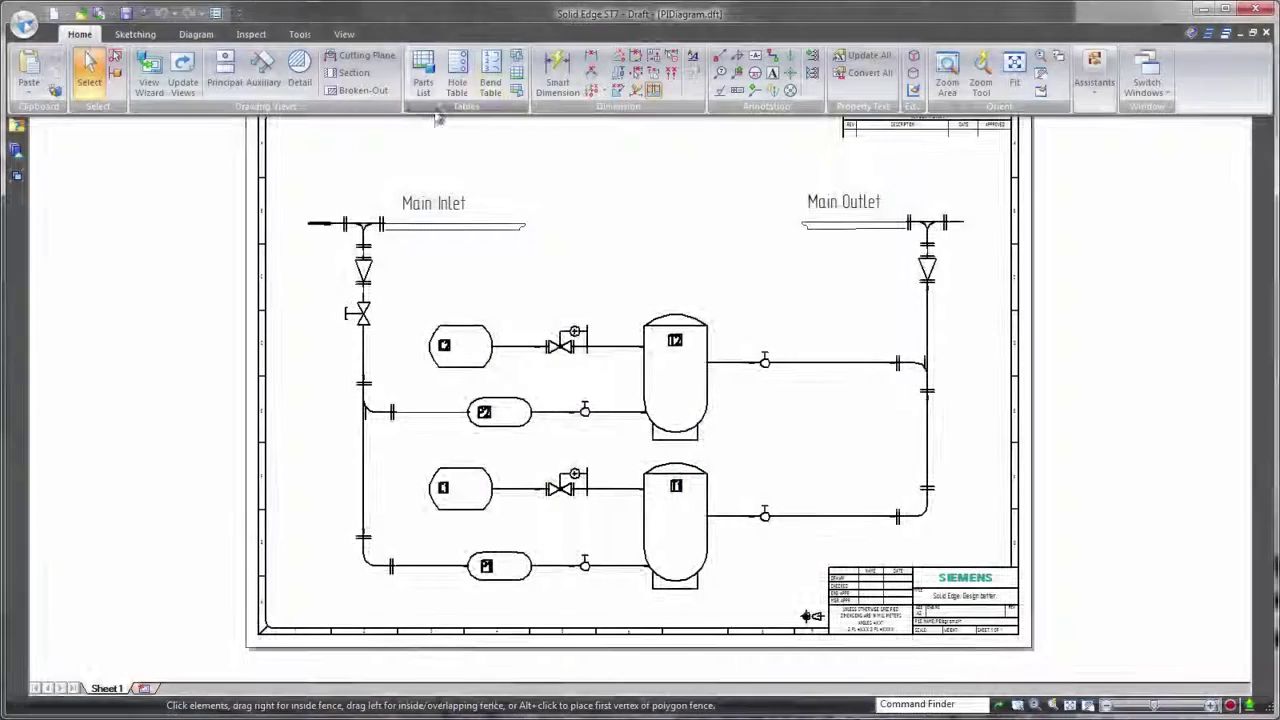
Step: Create a block table with automatic balloons for the active sheet and place it between the Main Inlet and Main Outlet
left_click(470, 75)
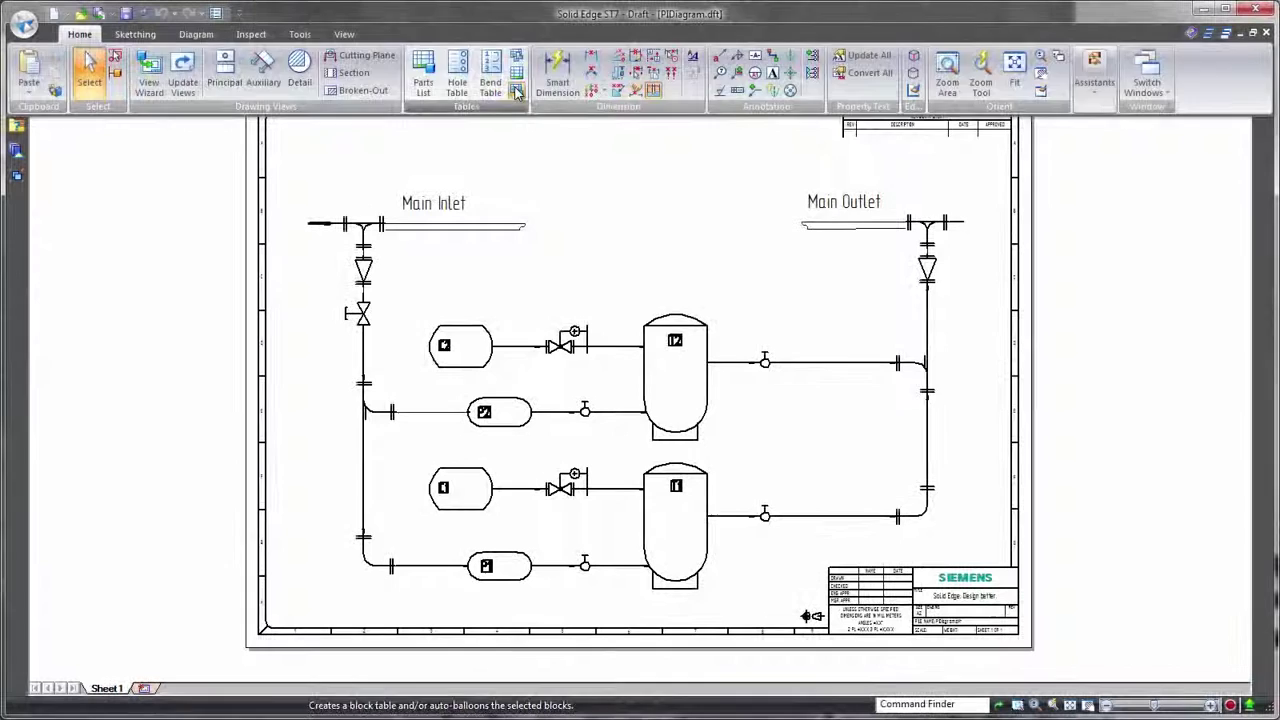
right_click(629, 268)
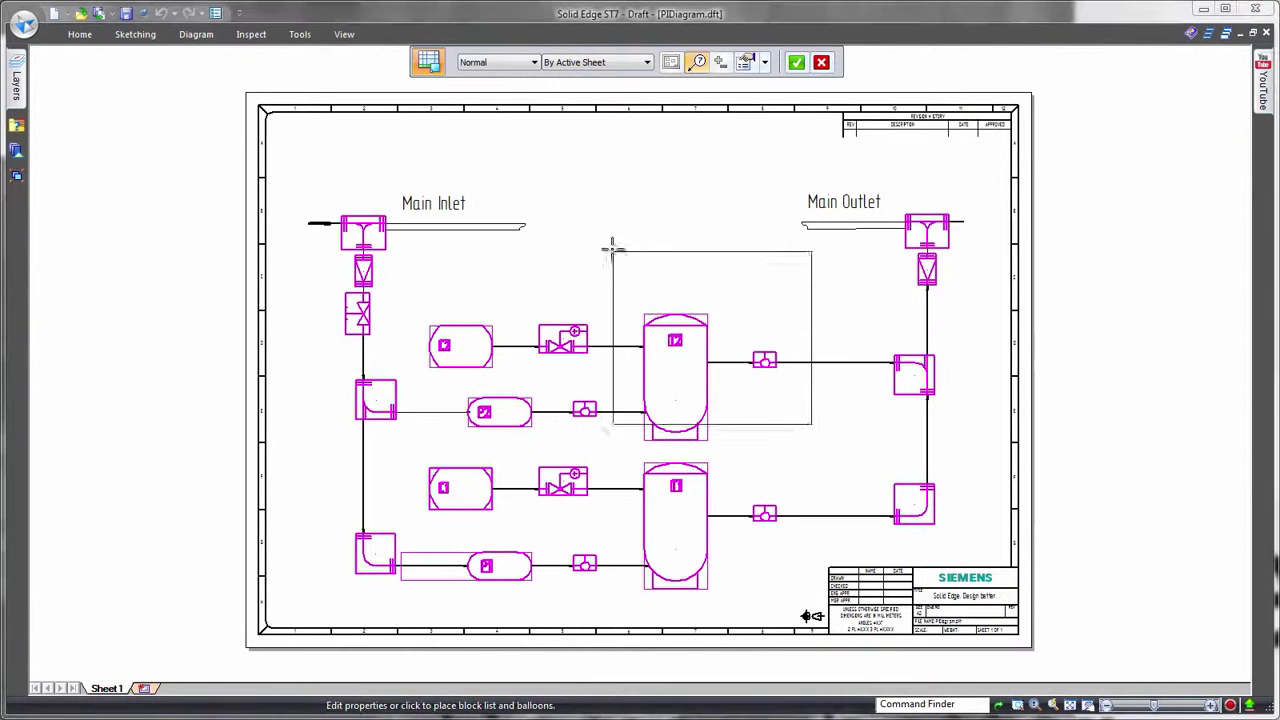
left_click(546, 130)
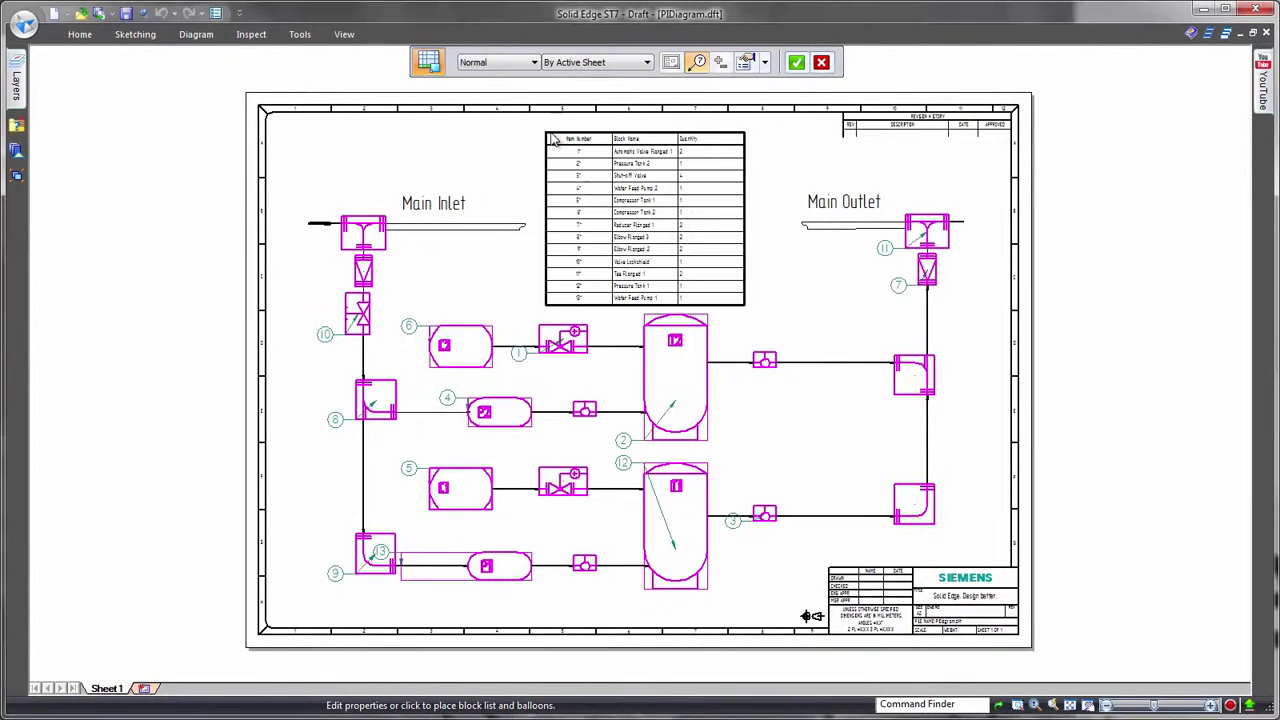
Step: Examine the block table's item numbers, names and quantities together with the matching balloons on the diagram
scroll(1102, 220, "up", 8)
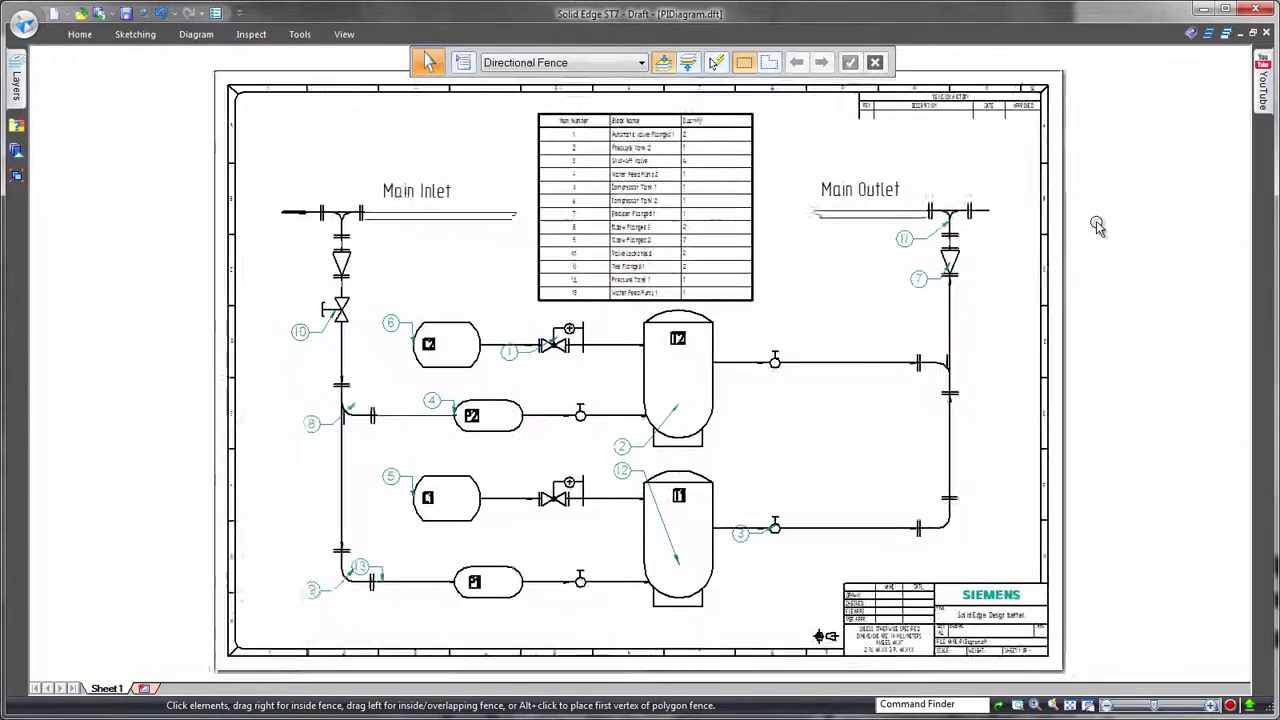
scroll(1128, 221, "up", 2)
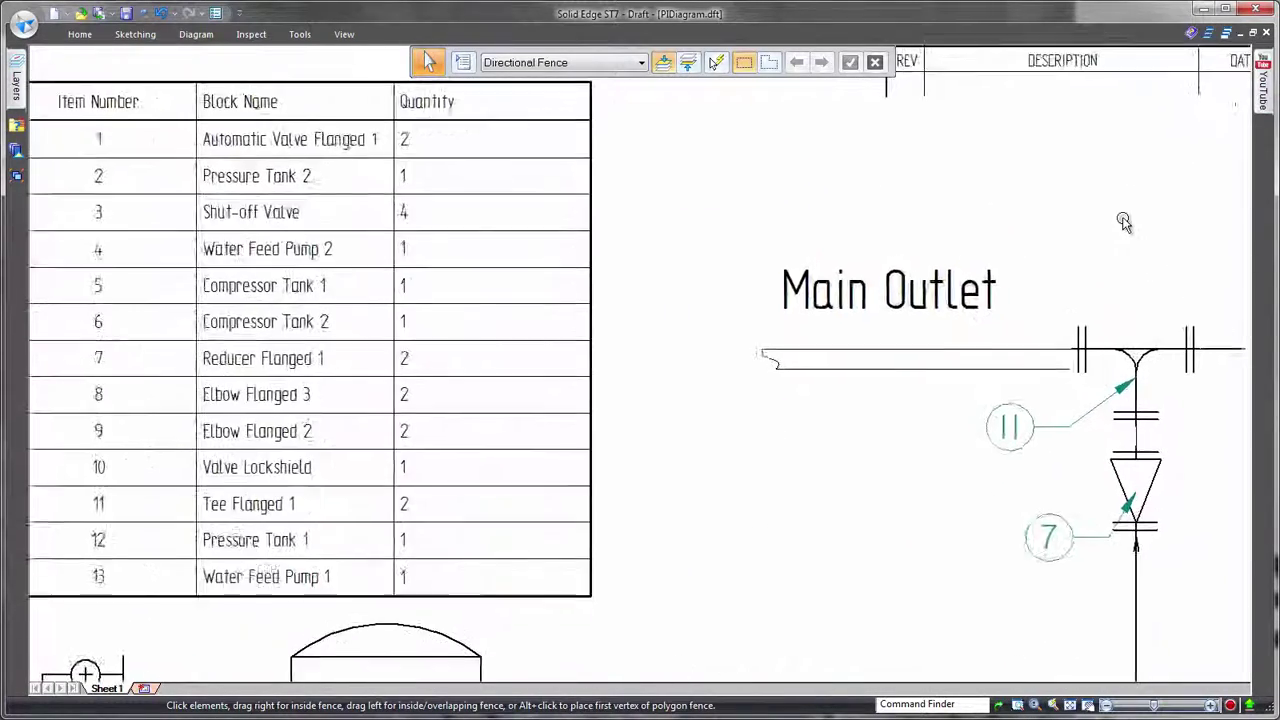
scroll(1060, 235, "down", 1)
scroll(1125, 502, "down", 3)
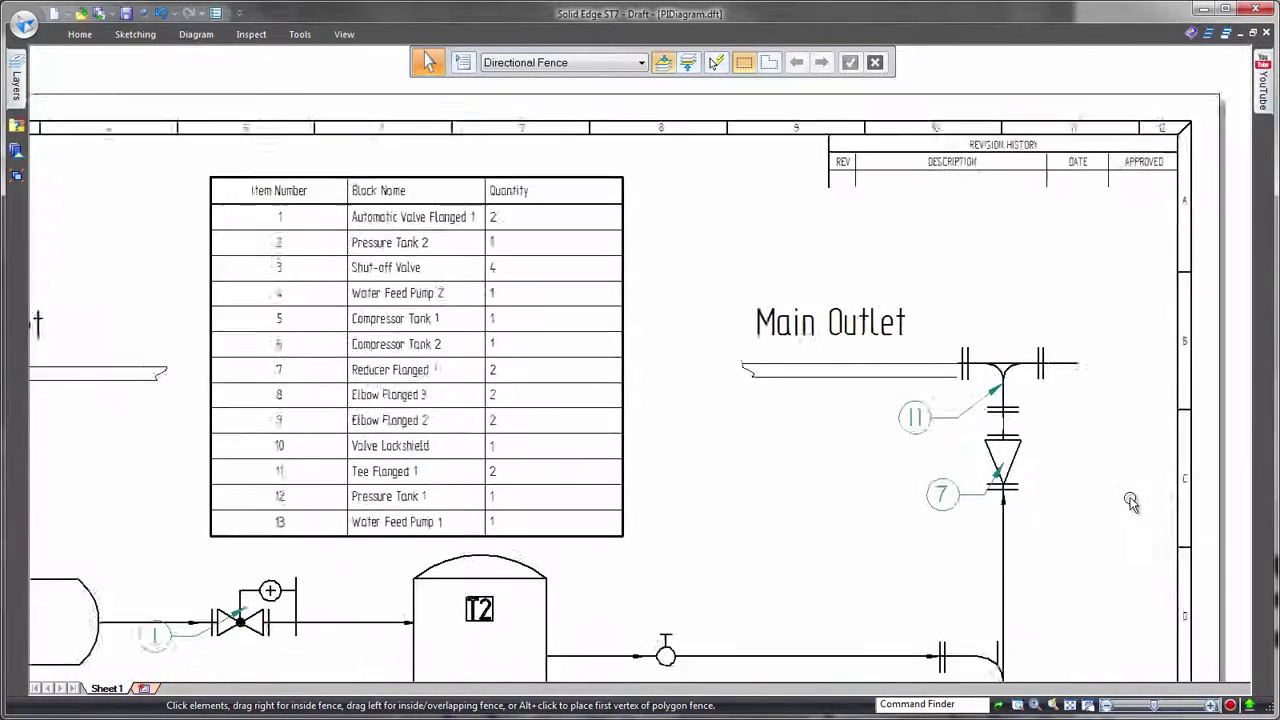
scroll(1130, 502, "up", 1)
scroll(1130, 502, "down", 5)
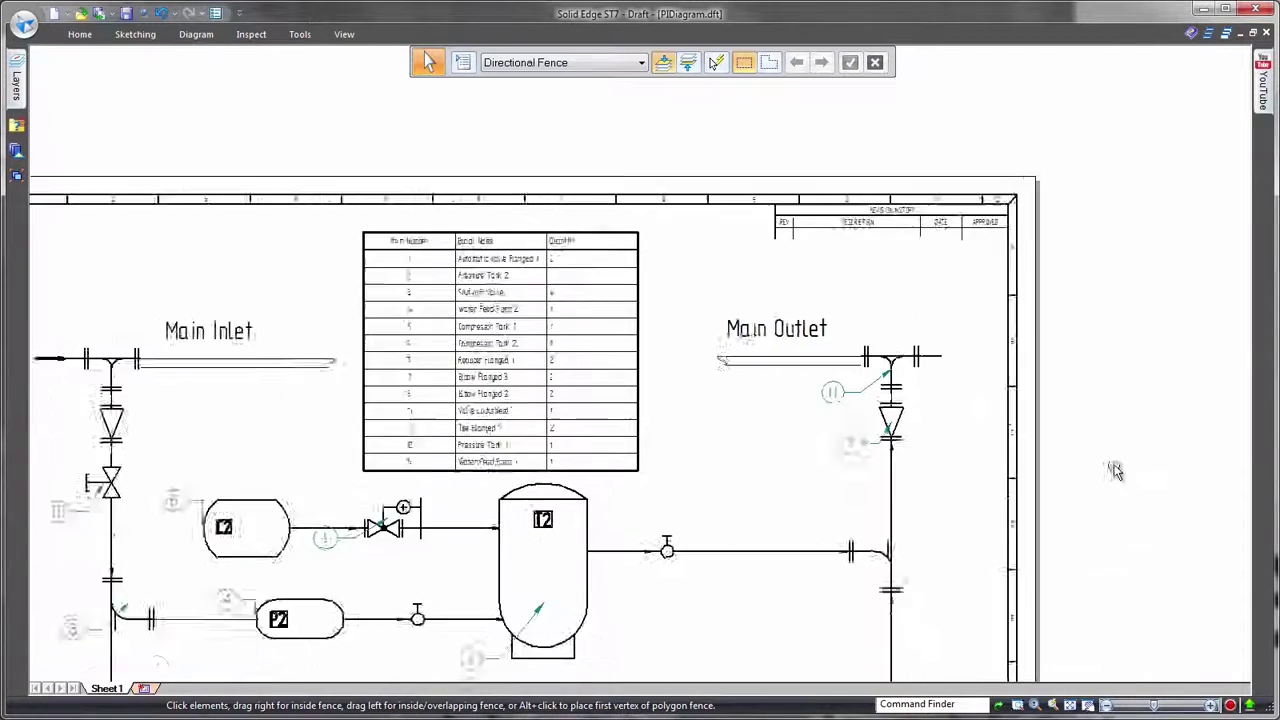
scroll(1148, 363, "down", 1)
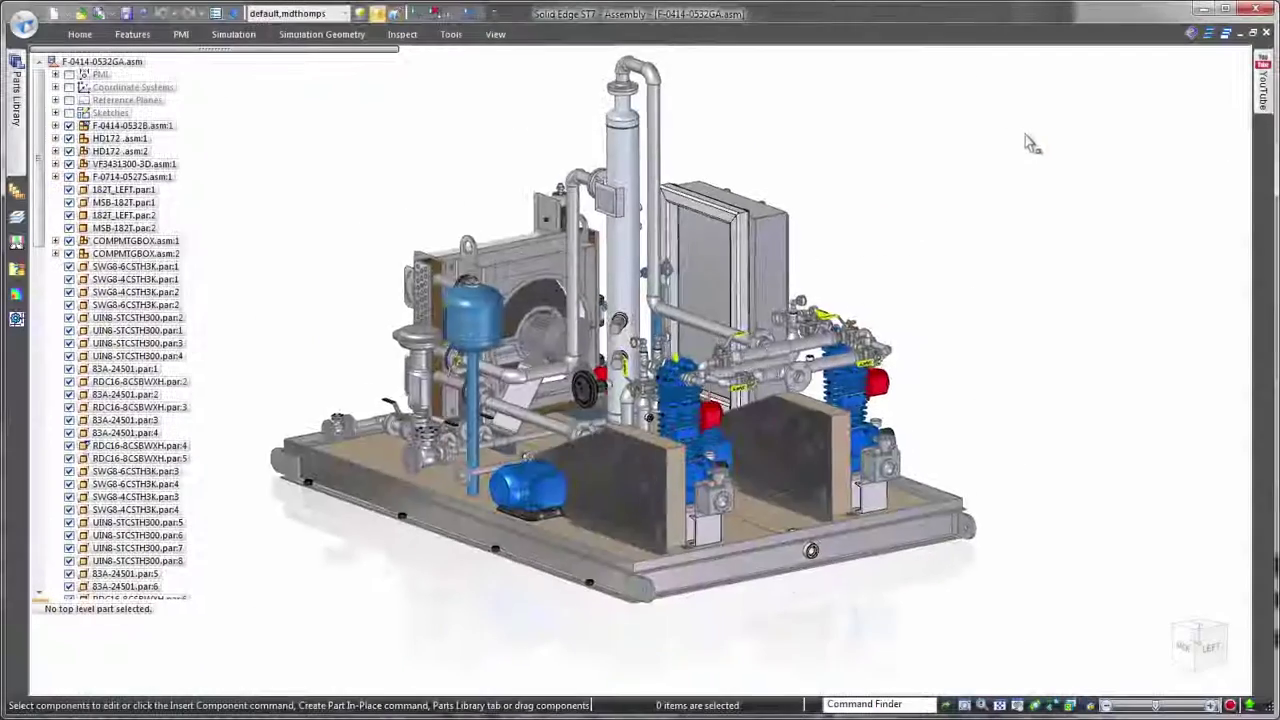
Step: Switch the skid assembly's display to the 2-Piping Routes configuration
left_click(344, 13)
left_click(318, 50)
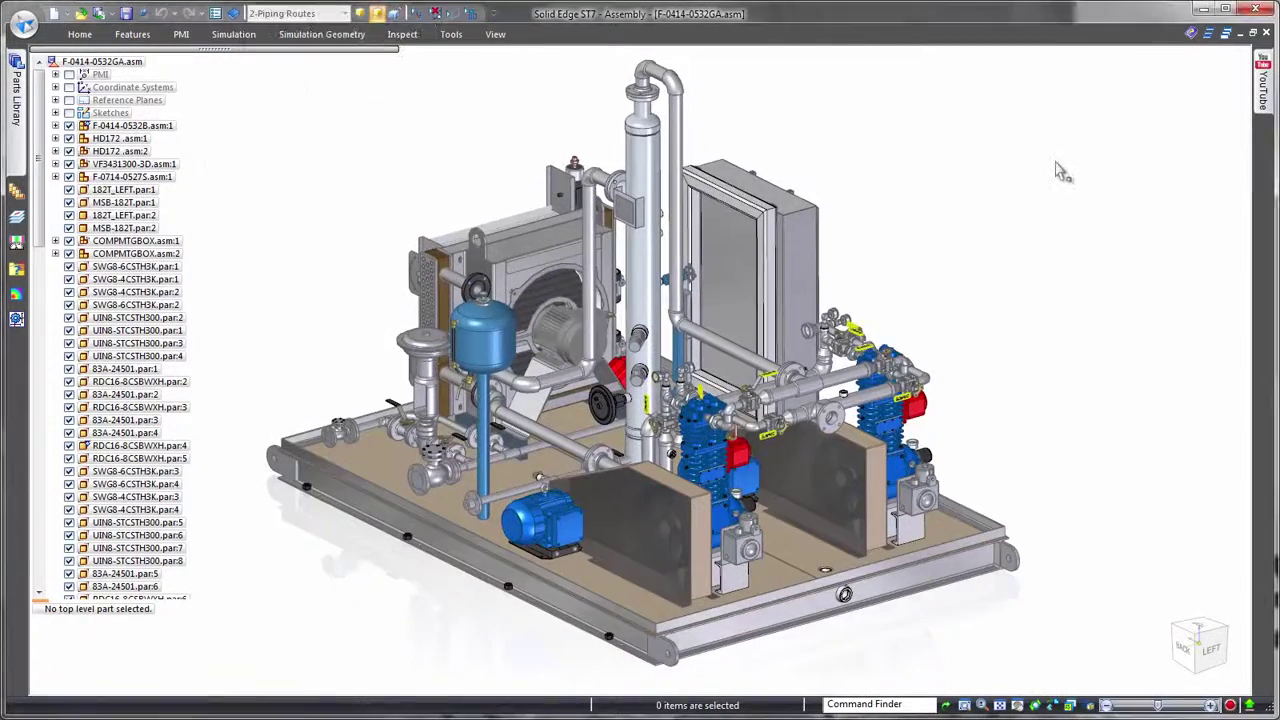
Step: Draw path segments that extend the piping path from its lower corner to the open end of the reducer
right_click_drag(900, 166, 925, 170)
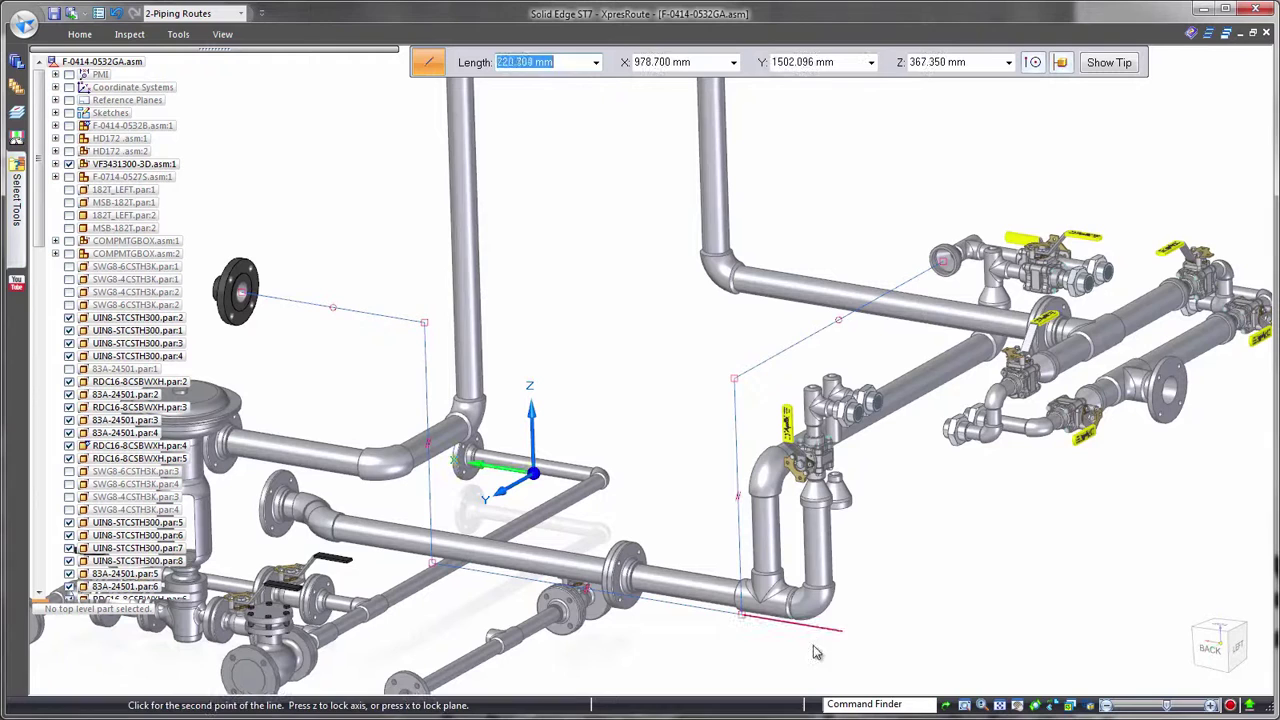
left_click(837, 503)
right_click(936, 533)
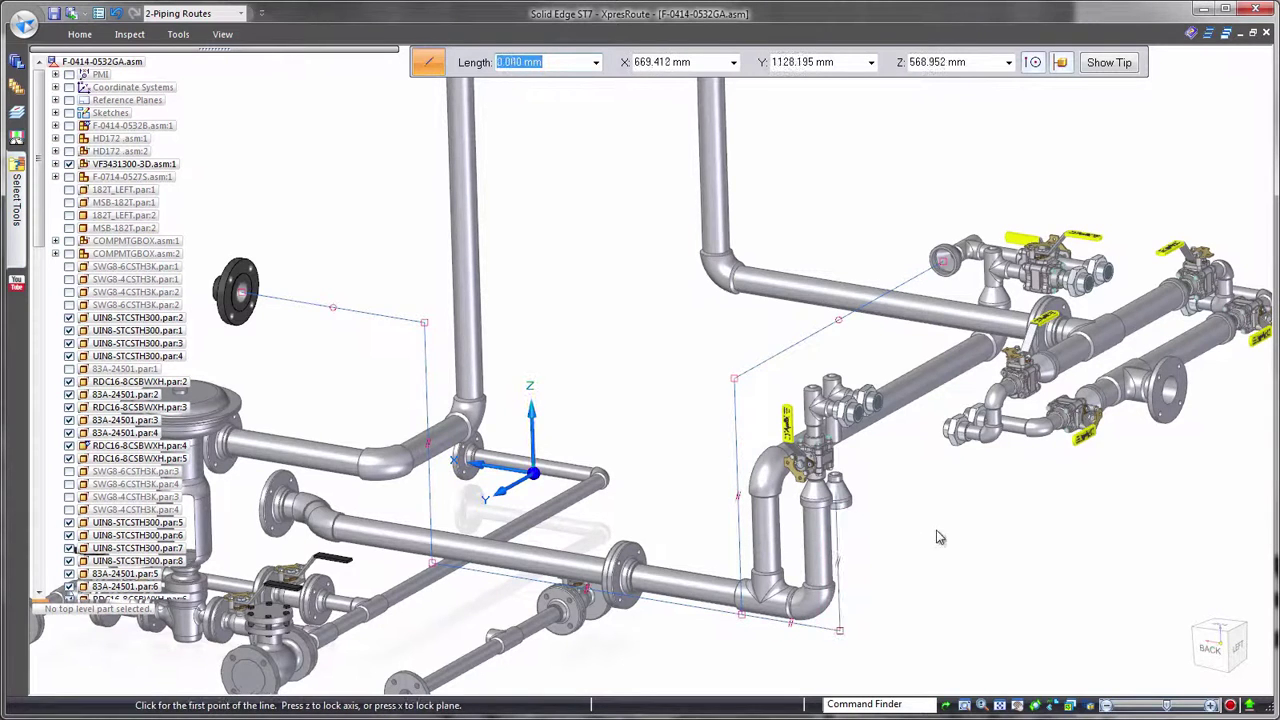
key("Escape")
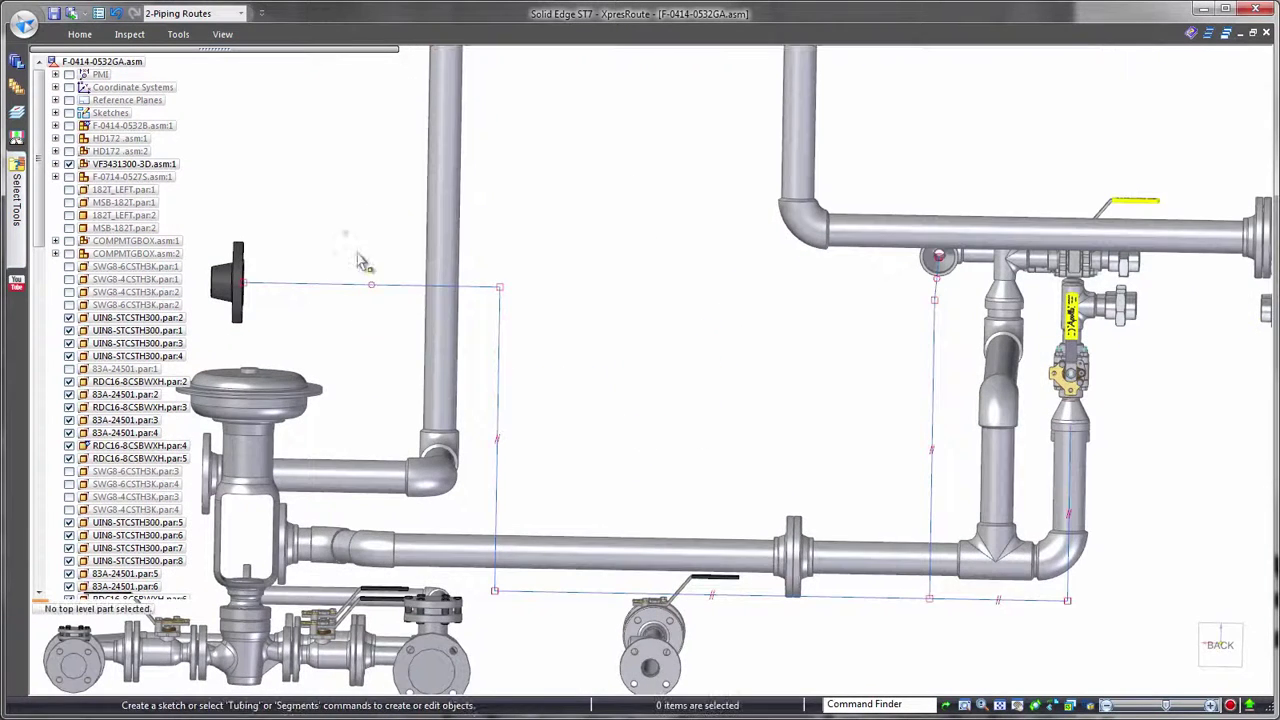
Step: Dimension the angle between the black flange's path segment and the adjoining vertical segment, and set the vertical segment's length to 600 mm
left_click(84, 37)
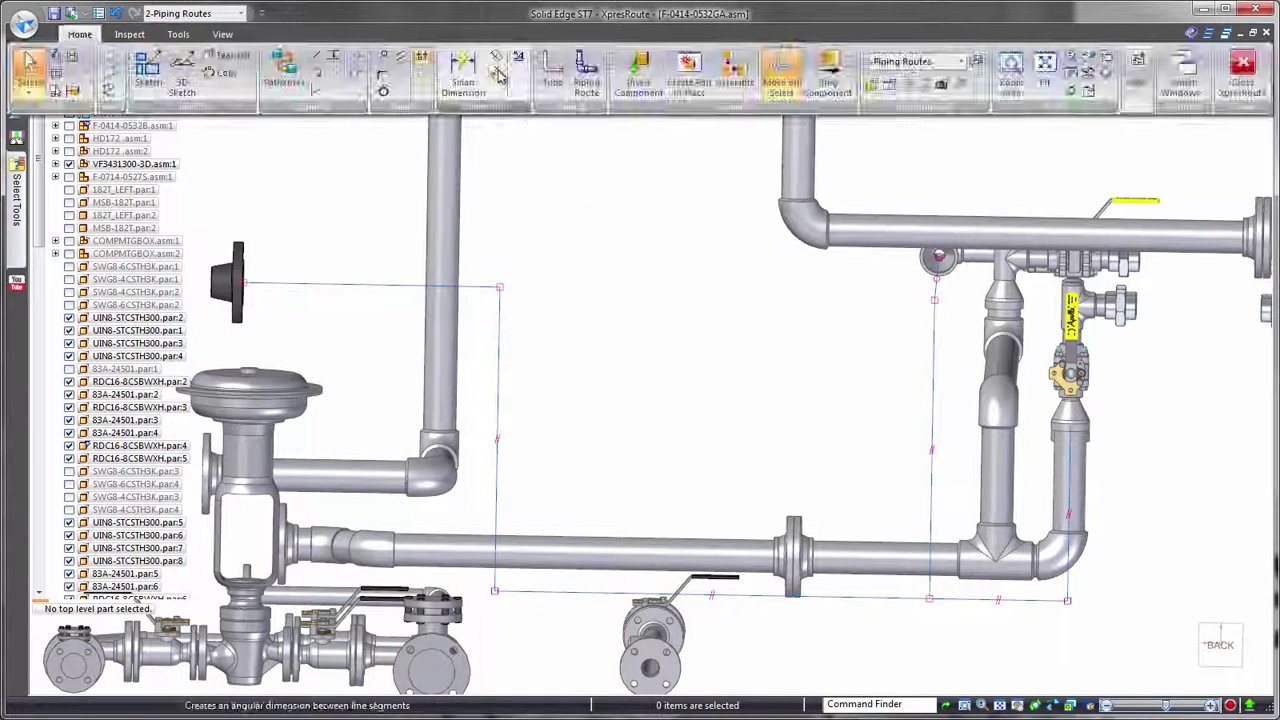
left_click(501, 76)
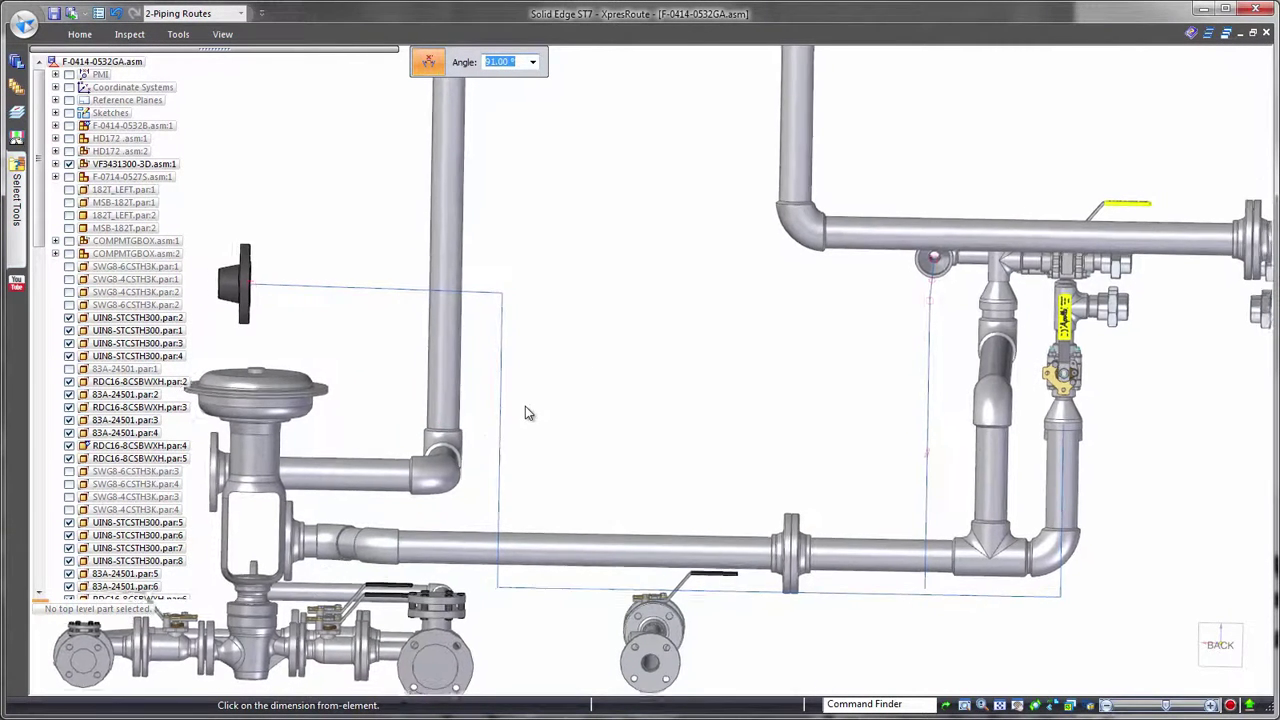
middle_click_drag(526, 408, 657, 292)
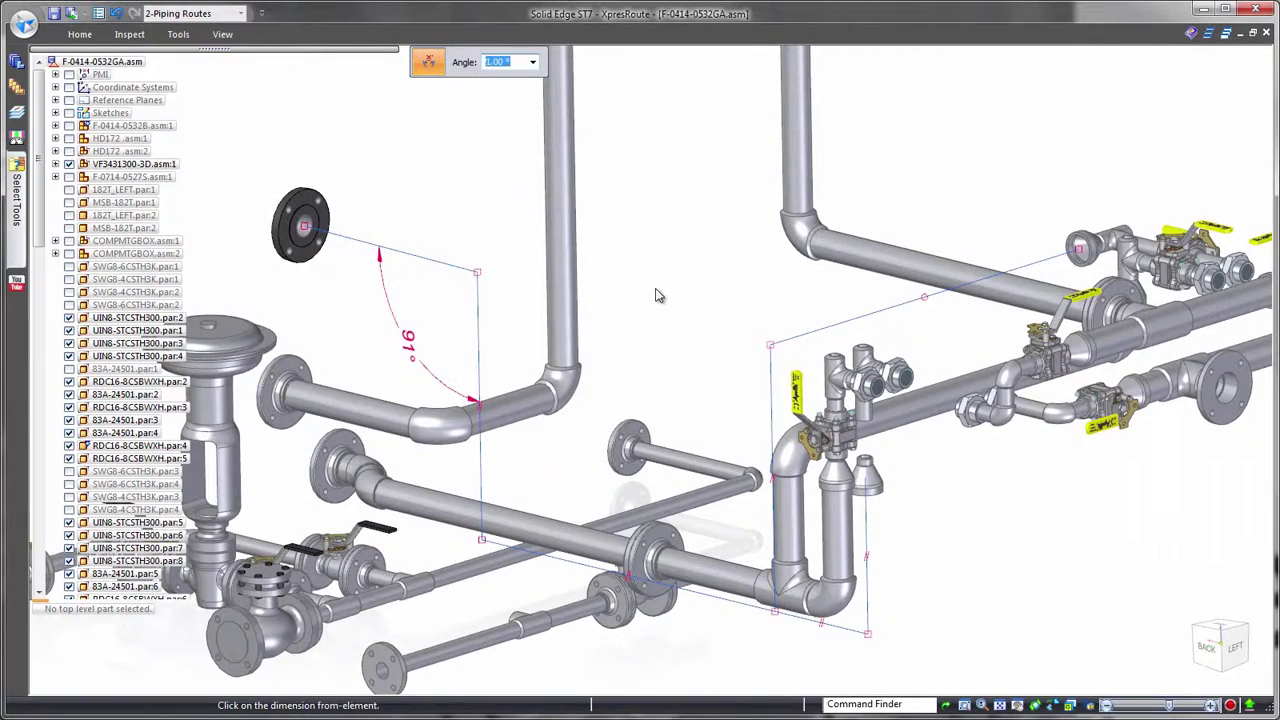
right_click_drag(656, 291, 623, 291)
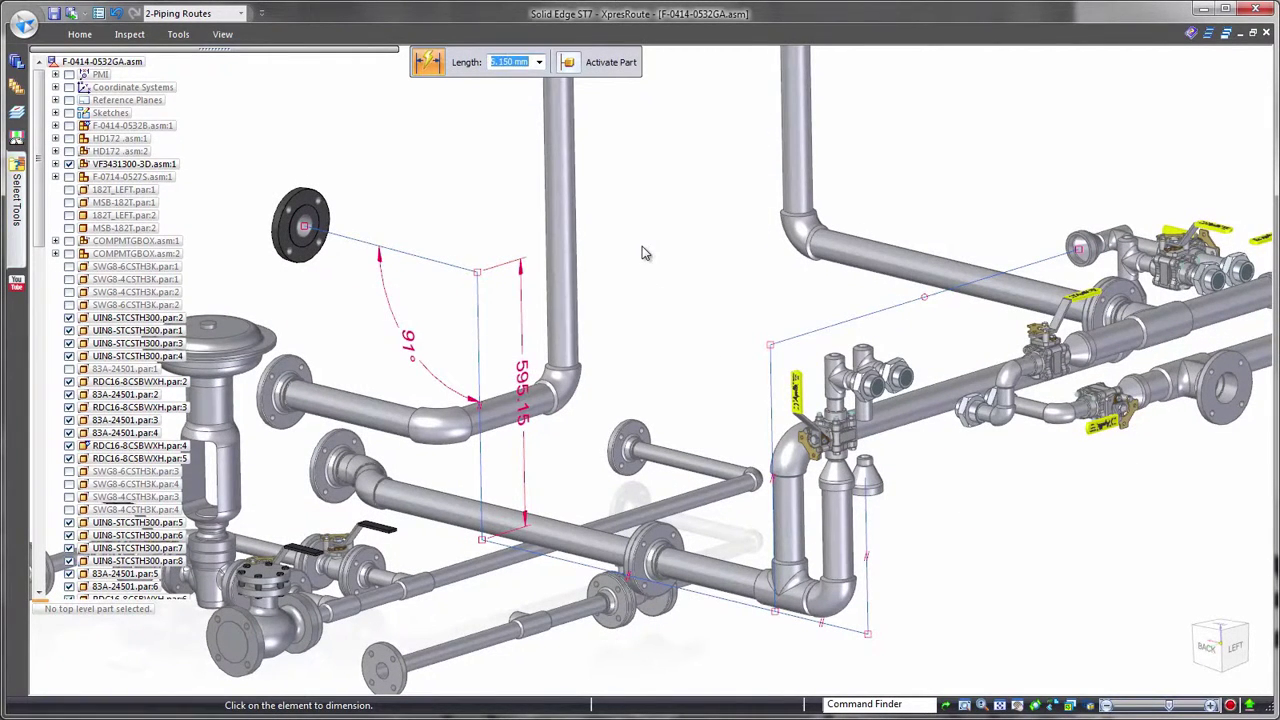
mouse_move(643, 247)
middle_mouse_down()
mouse_move(632, 235)
mouse_move(630, 249)
middle_mouse_up()
Step: Create a pipe route along the drawn path using DIN pipe and automatically placed DIN EN 10253-2 butt weld fittings
right_click_drag(629, 249, 628, 315)
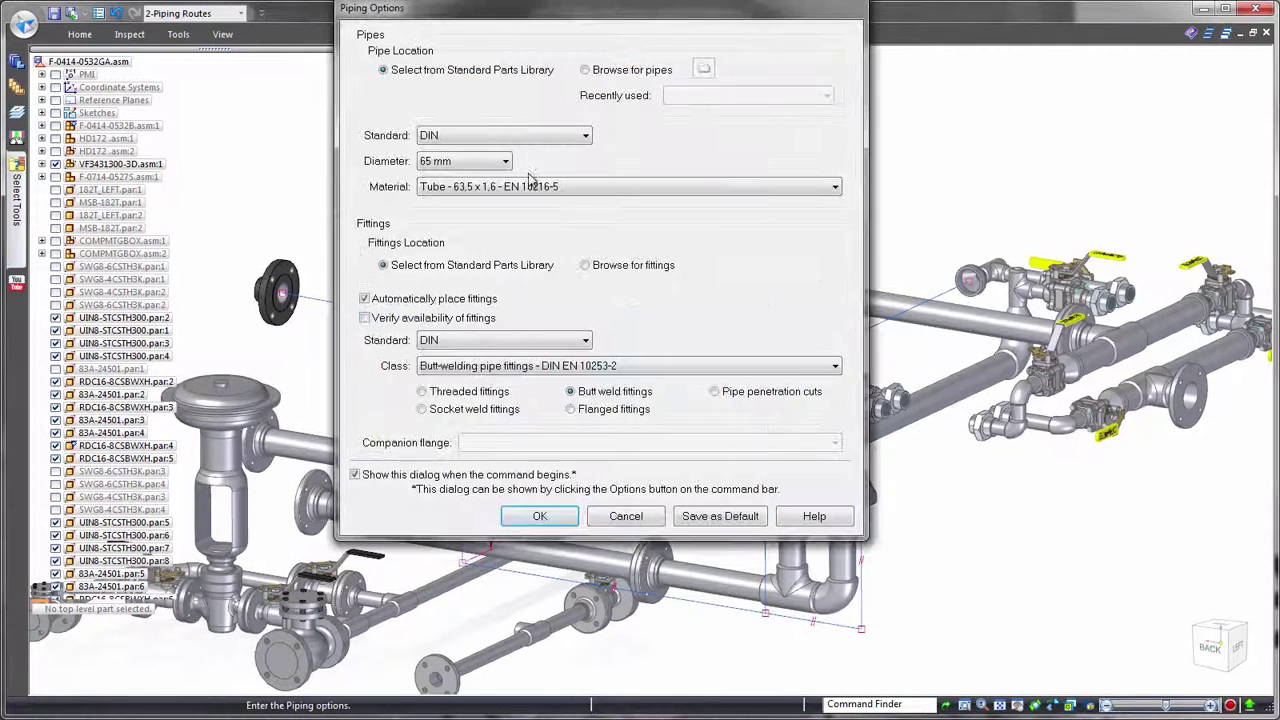
left_click(506, 162)
left_click(507, 163)
left_click(587, 188)
left_click(586, 203)
left_click(540, 516)
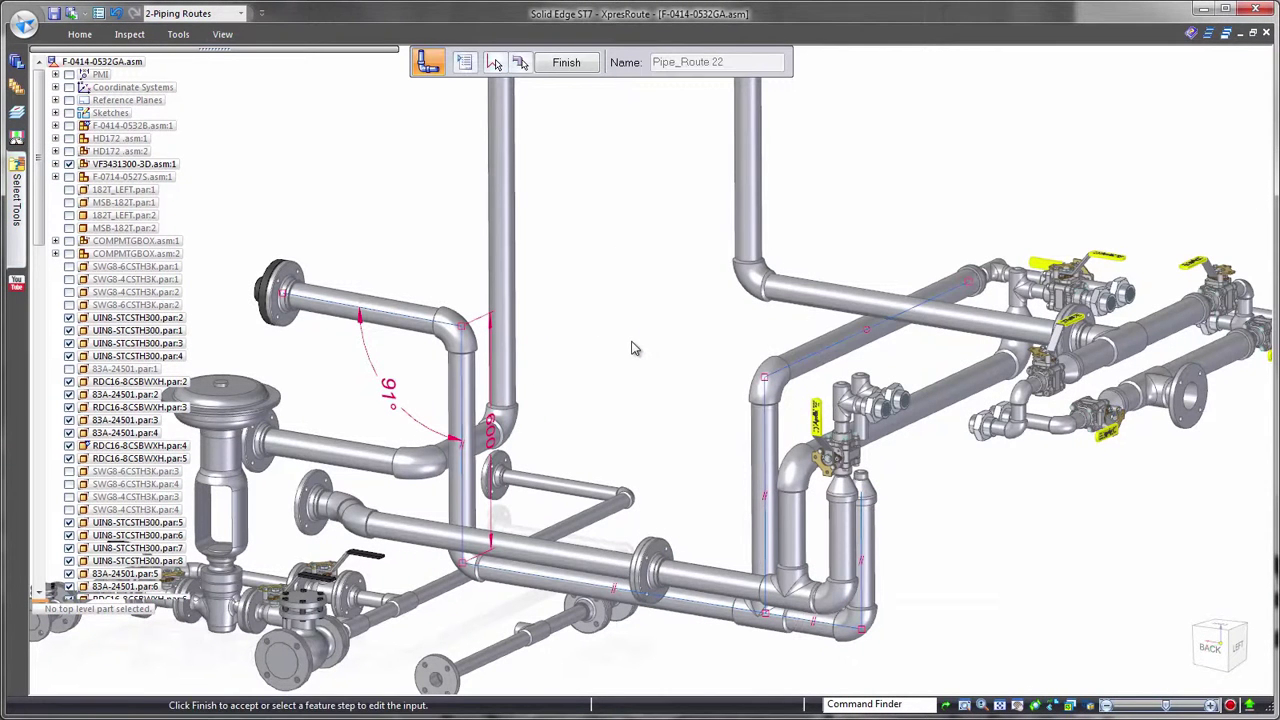
right_click(634, 346)
key("Escape")
Step: Hide all routing paths in the piping model
right_click(646, 248)
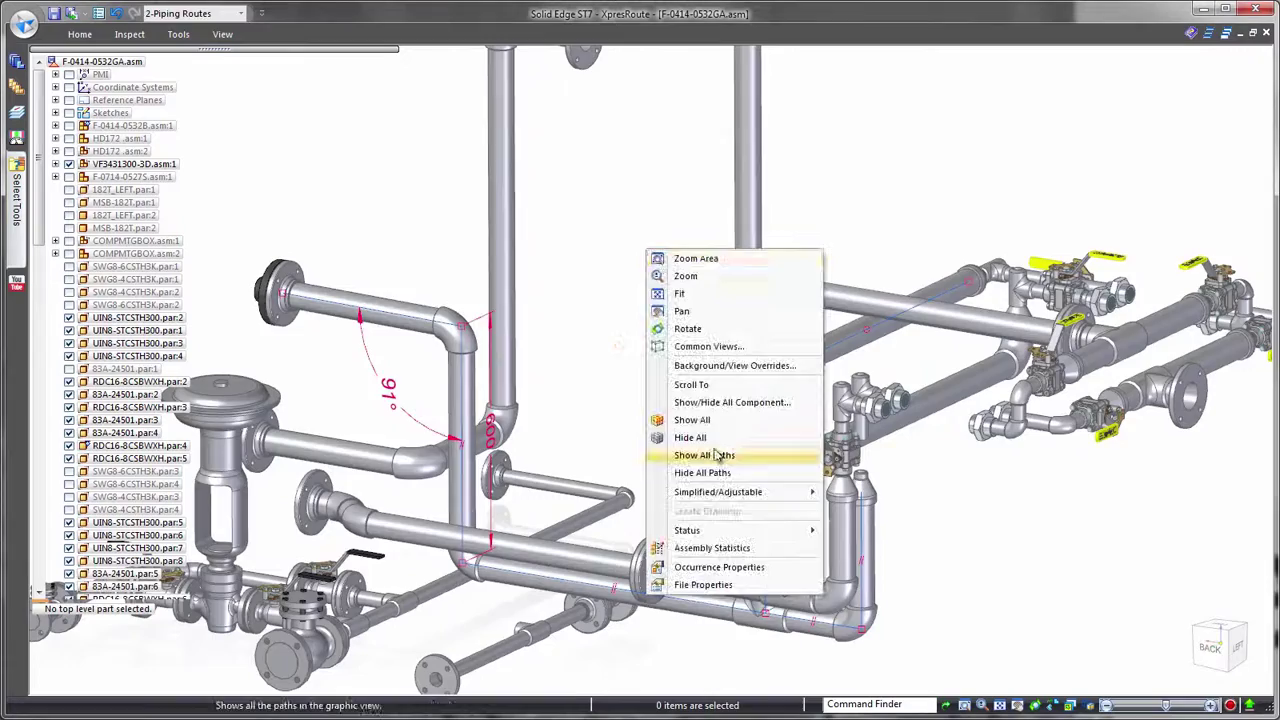
left_click(714, 472)
middle_click(587, 214)
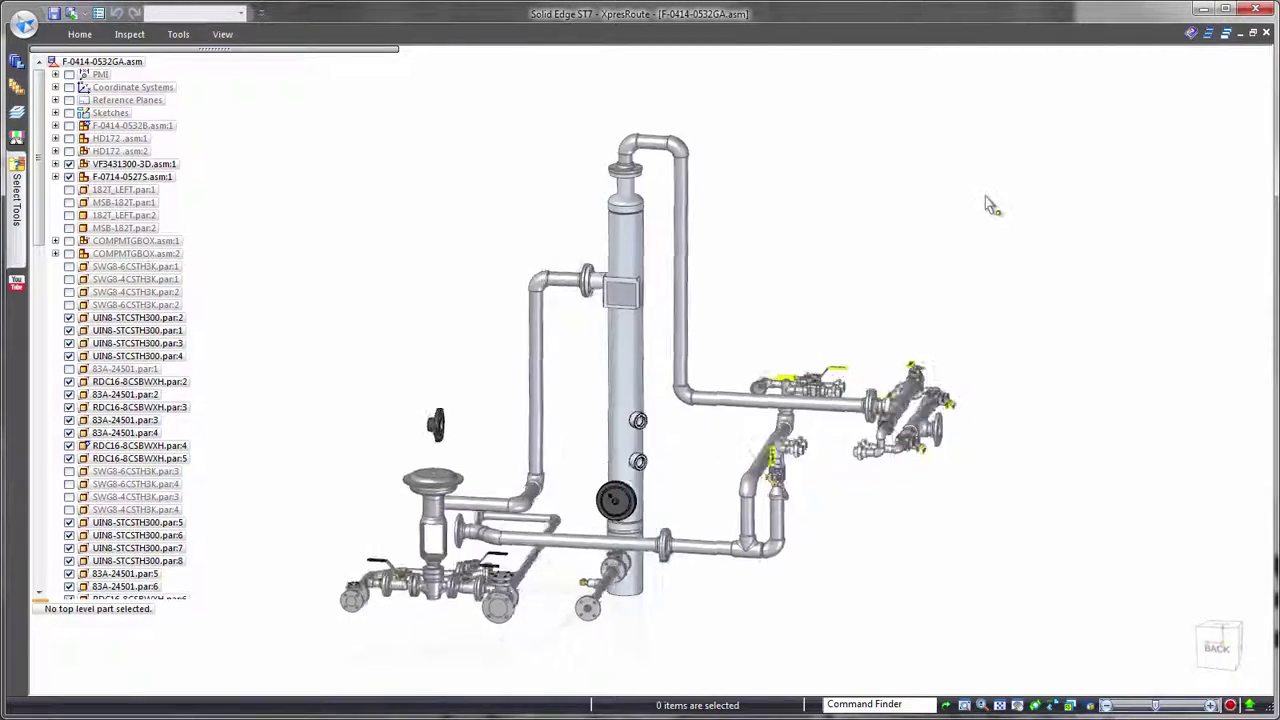
Step: Show Pipe_Route 22 in the view with the center tower
middle_click_drag(989, 205, 385, 395)
scroll(977, 217, "up", 8)
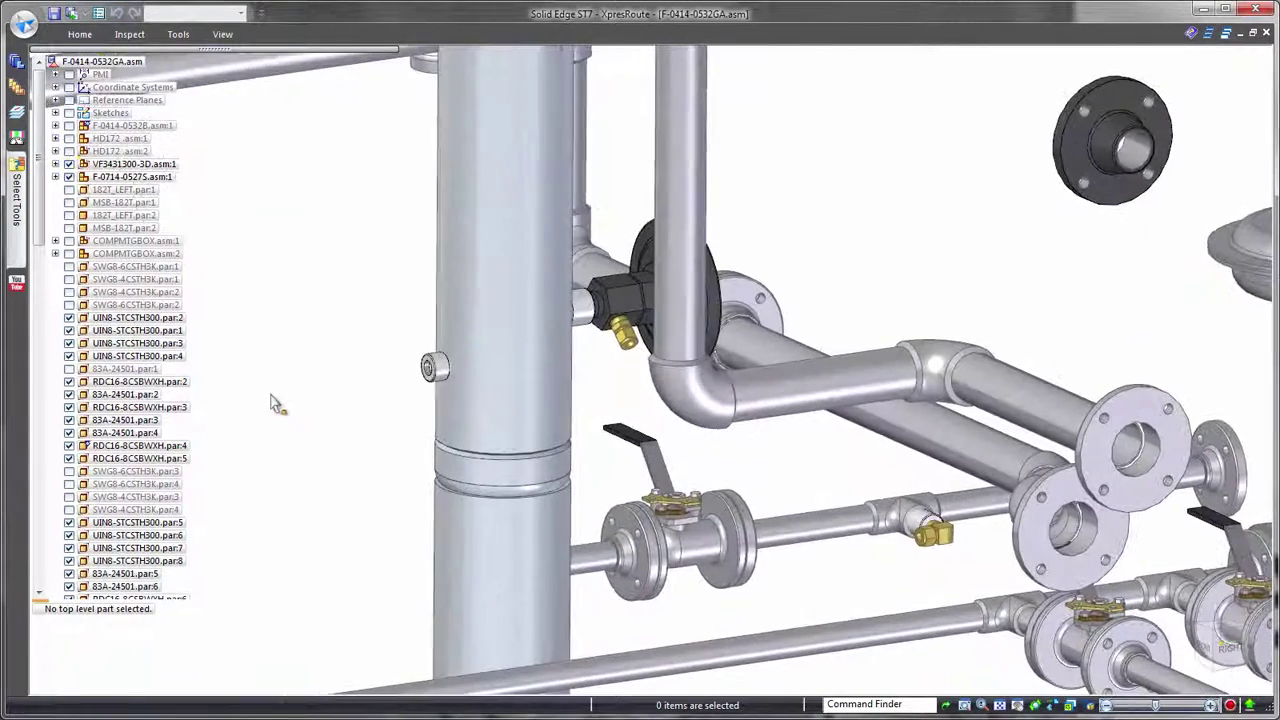
left_click_drag(40, 236, 40, 586)
left_click(69, 574)
Step: Generate a tube path from the brass straight fitting on the black valve to the brass elbow, with a 150 mm port segment length
middle_click_drag(855, 178, 822, 145)
scroll(857, 186, "up", 3)
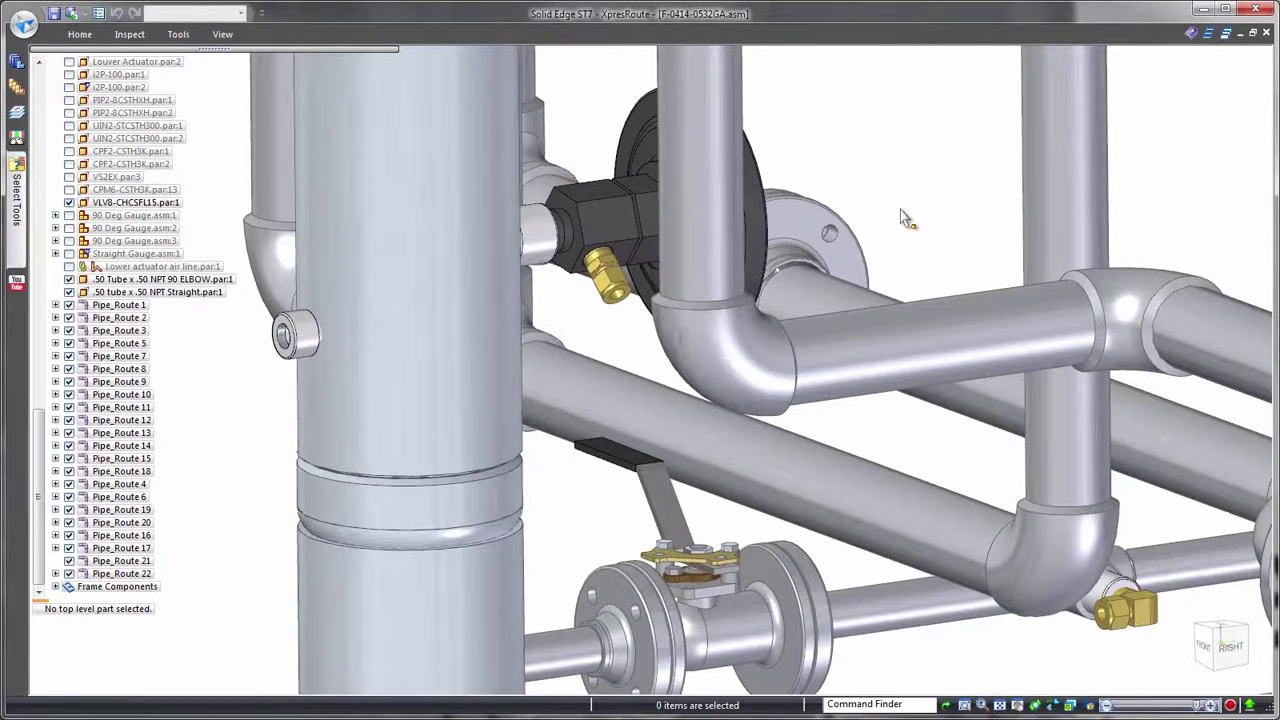
right_click(900, 212)
left_click(941, 209)
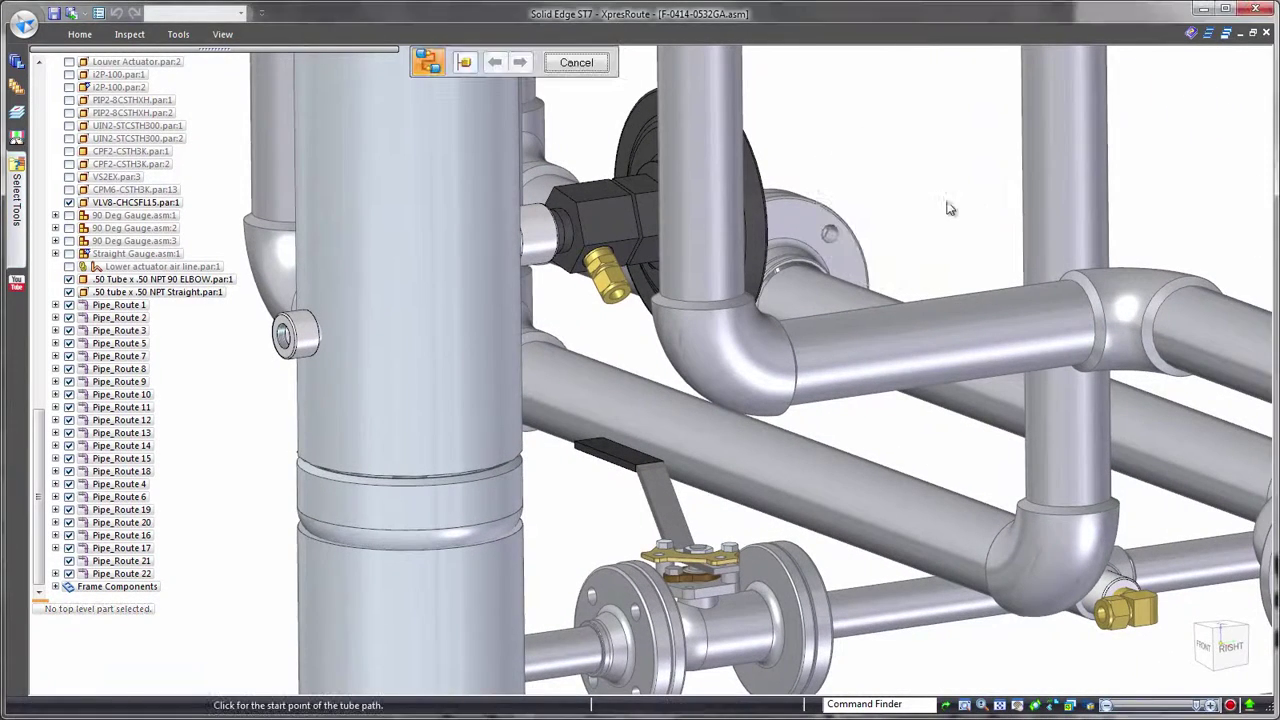
left_click(620, 307)
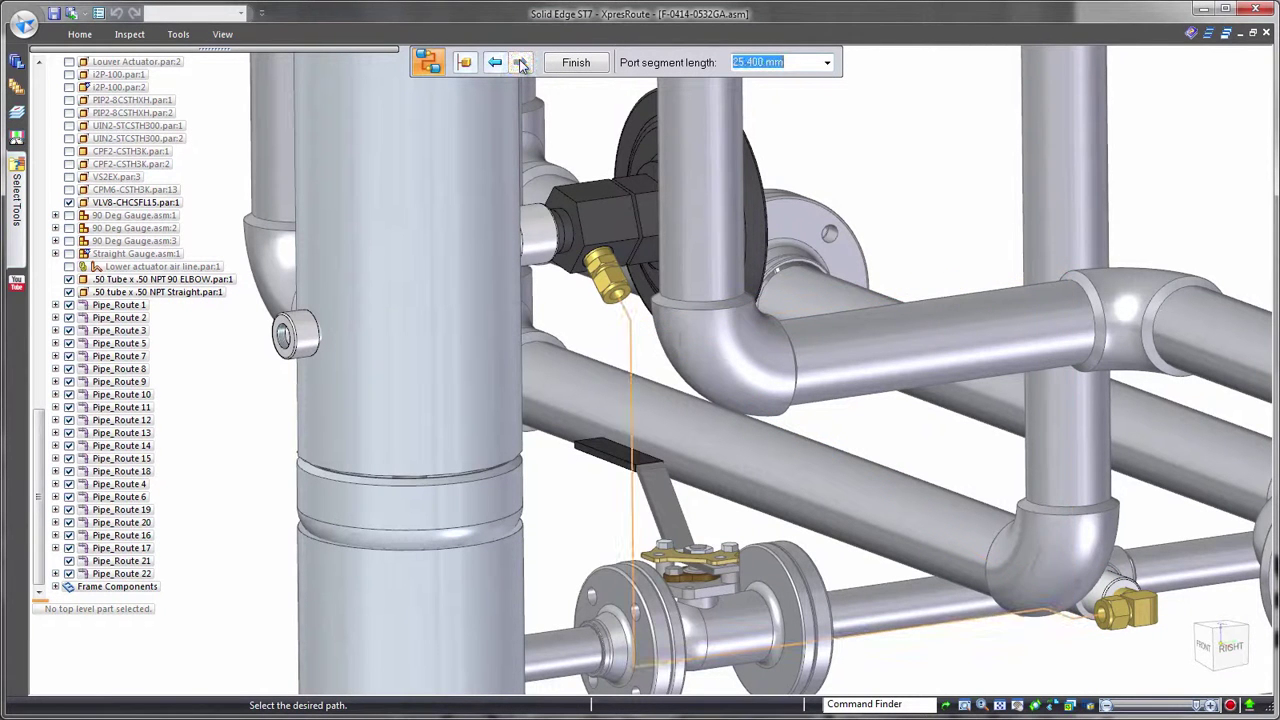
left_click(790, 106)
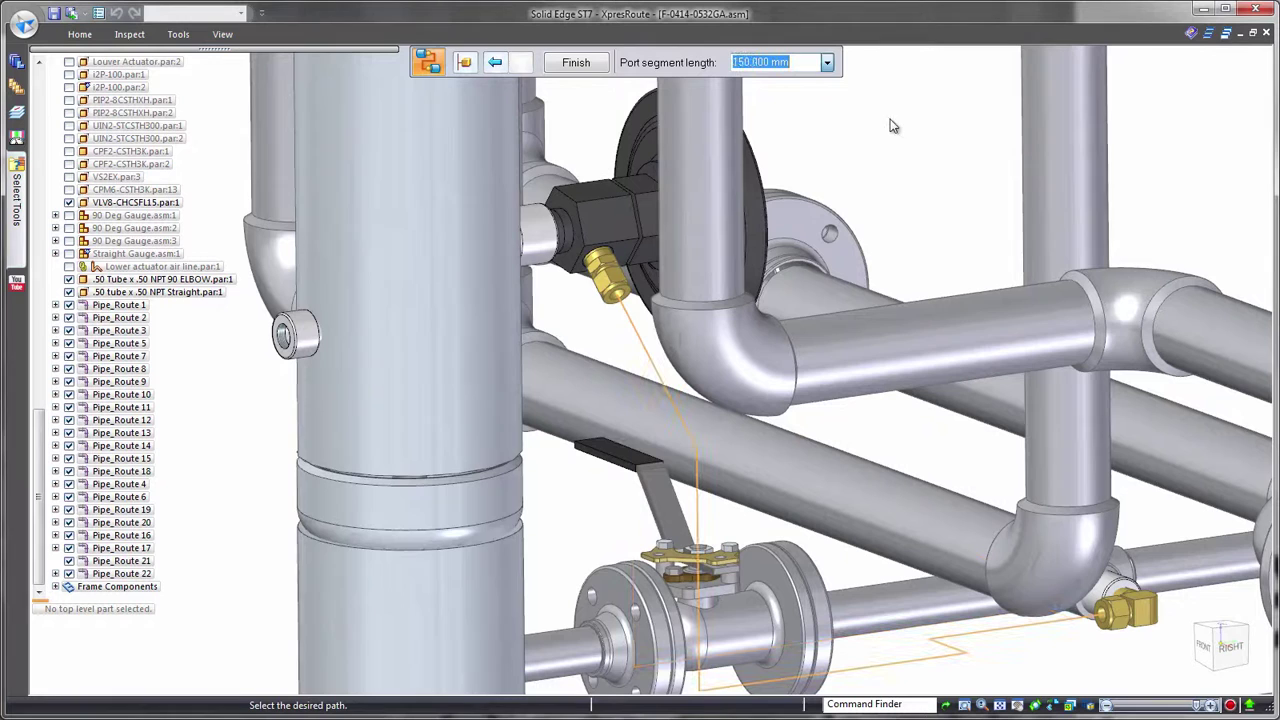
right_click(913, 132)
Step: Create a tube named Center Tower drain along the generated path using the Drain saved settings
middle_click_drag(911, 131, 891, 158)
right_click_drag(886, 171, 878, 150)
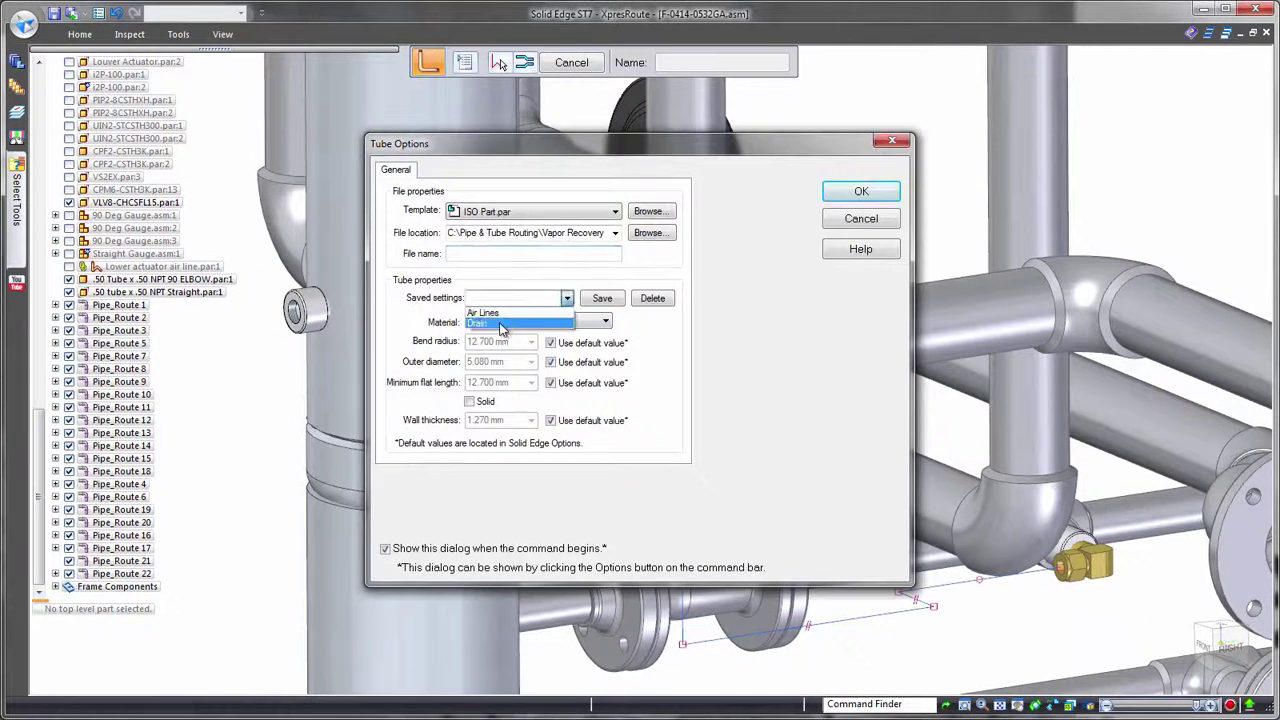
left_click(604, 321)
left_click(861, 191)
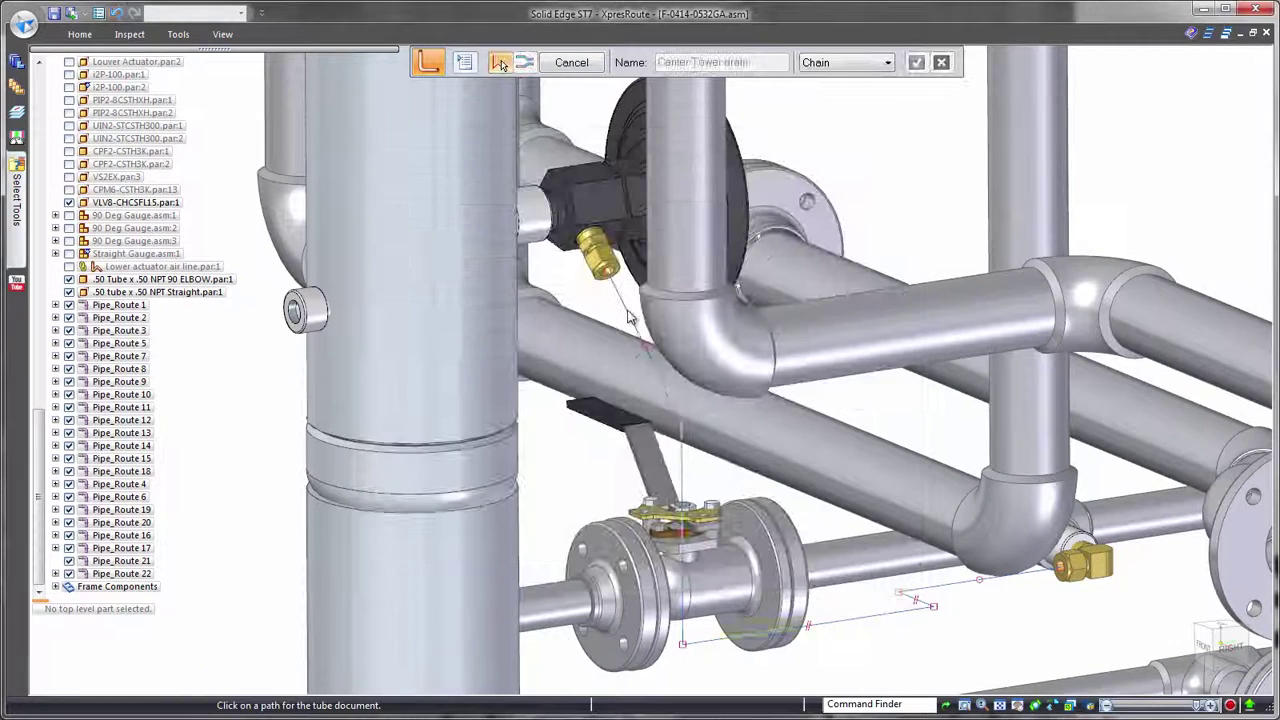
right_click(893, 190)
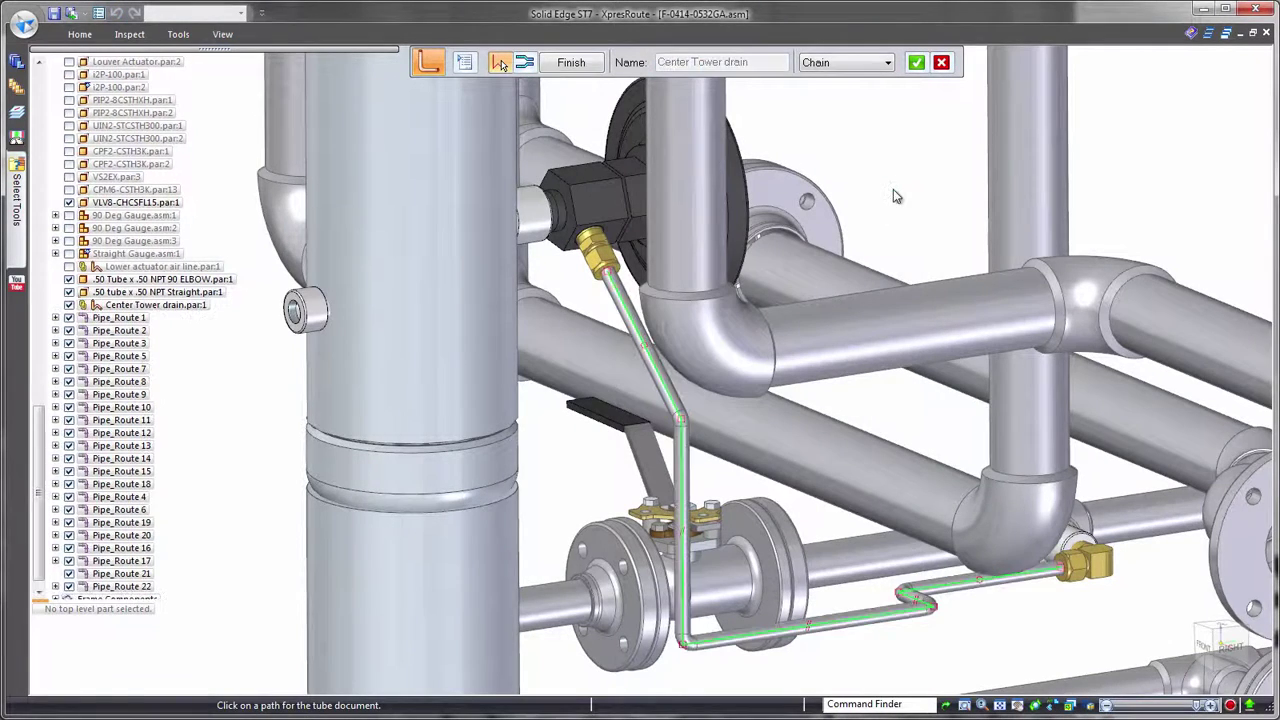
right_click(893, 189)
Step: Hide the .50 tube x .50 NPT Straight fitting and extend End 1 of the Center Tower drain tube by 10 mm
scroll(1012, 106, "up", 3)
scroll(730, 290, "up", 4)
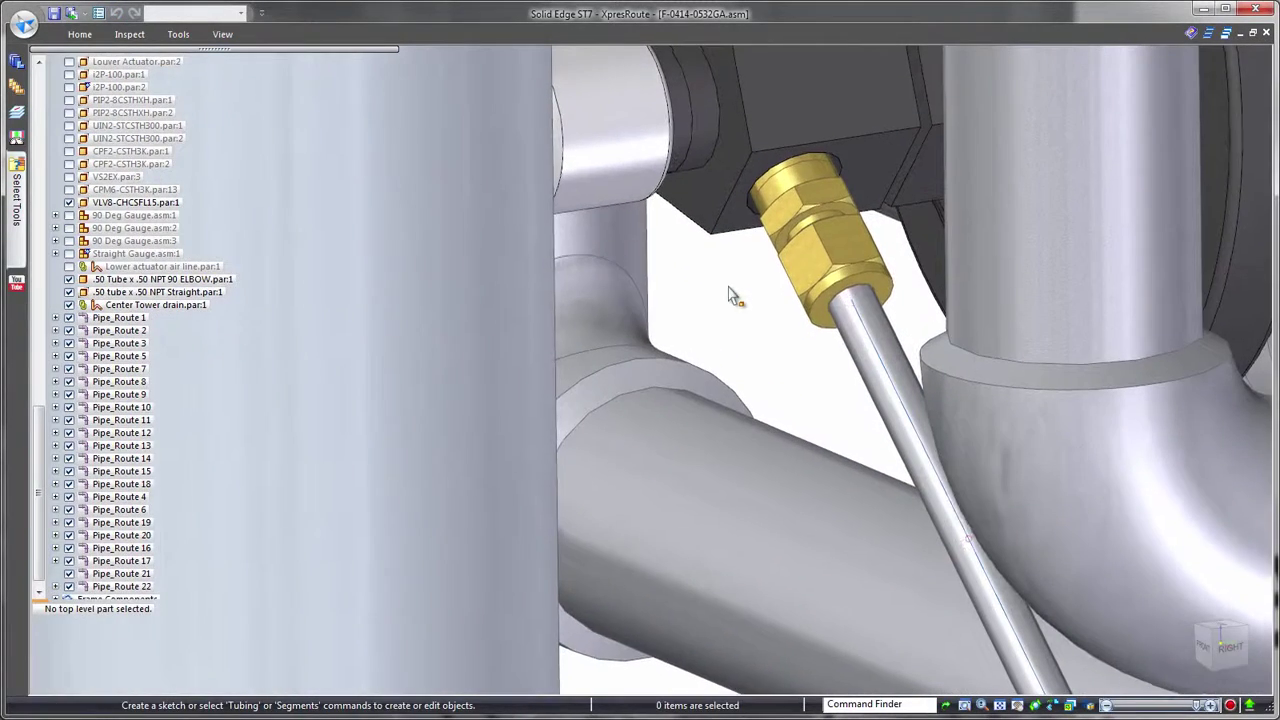
left_click(69, 292)
left_click(861, 379)
left_click(942, 435)
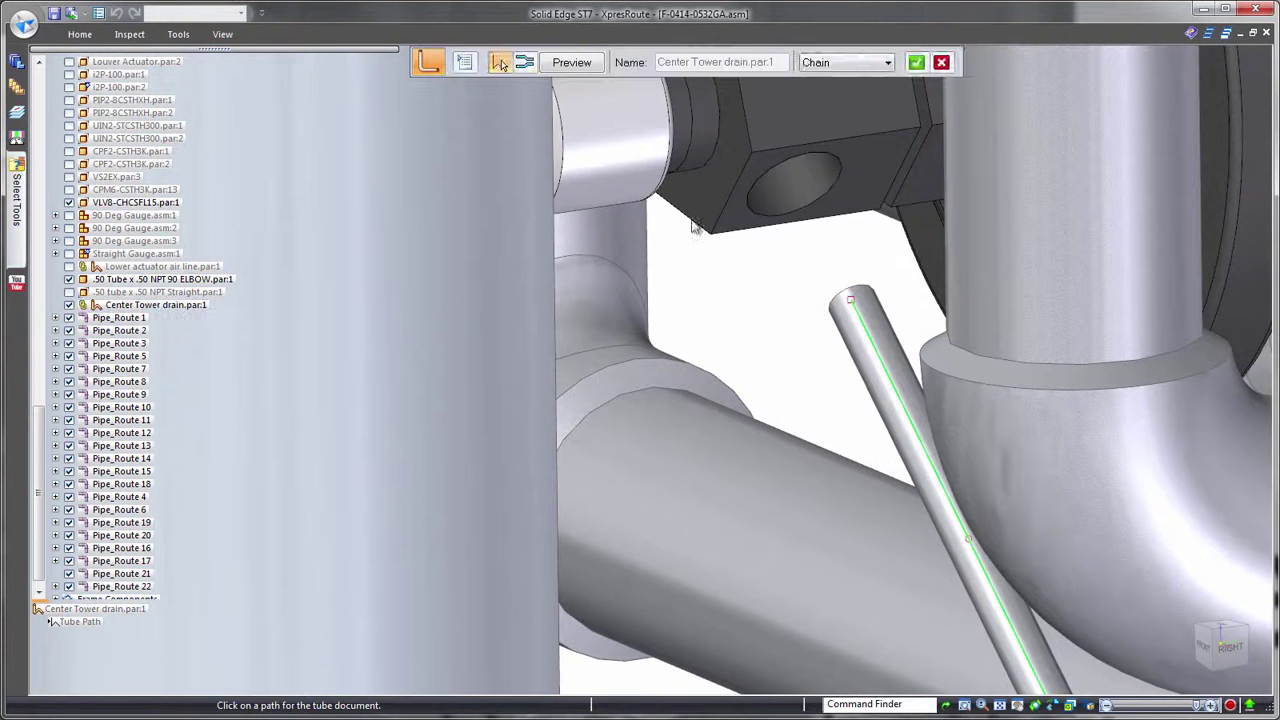
left_click(525, 62)
type("10")
key("Return")
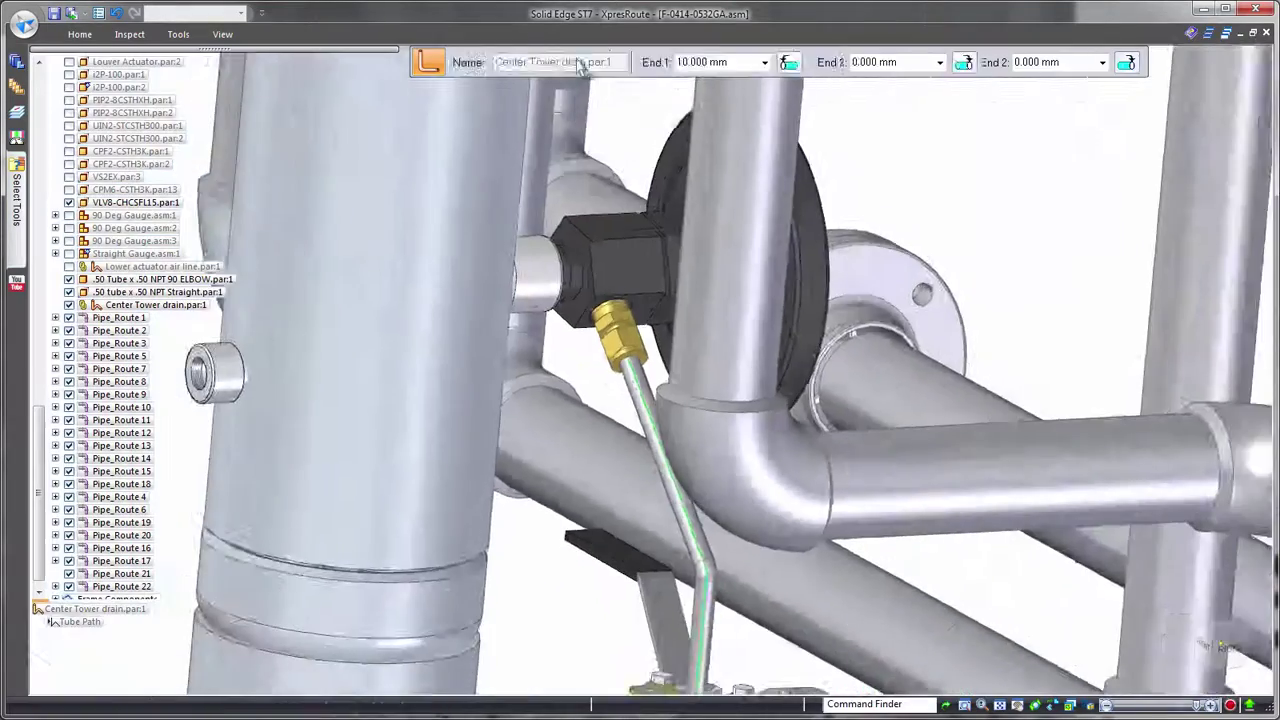
Step: Hide all paths, including the drain tube's path
scroll(831, 230, "down", 10)
right_click(843, 196)
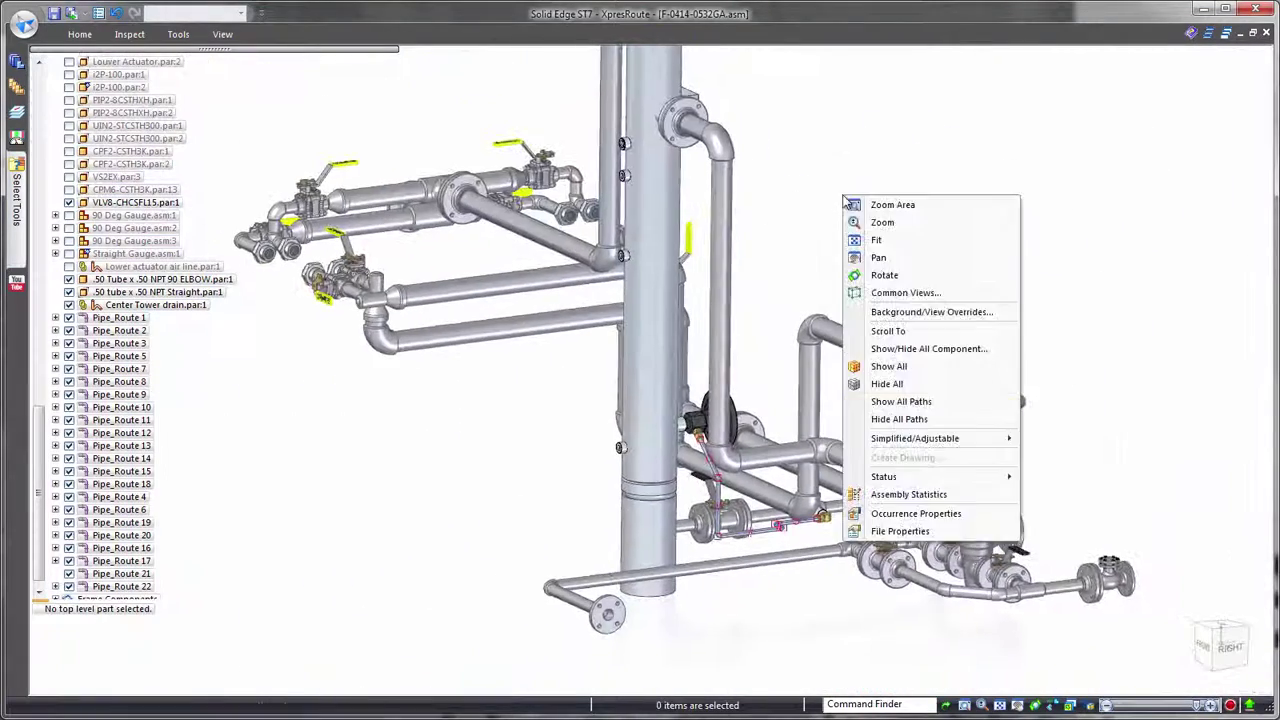
left_click(910, 420)
Step: Switch the display to the 4-Actuator Cylinders configuration
left_click(241, 13)
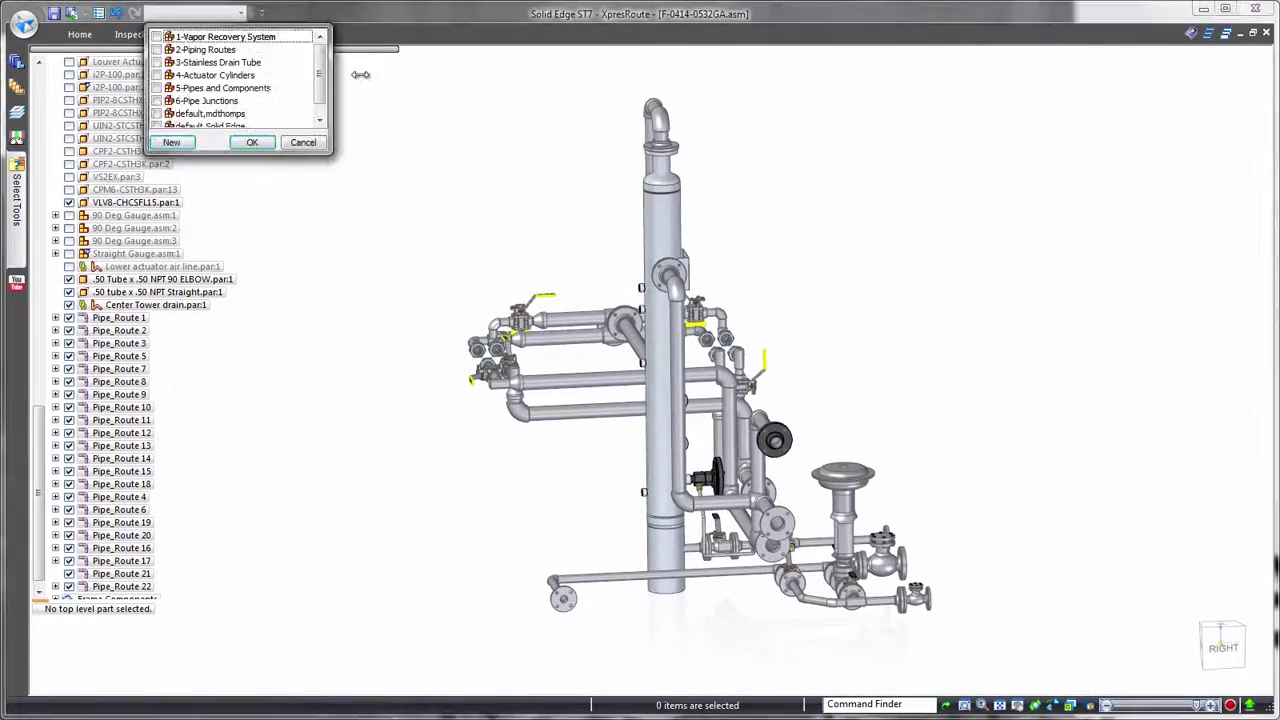
left_click(253, 142)
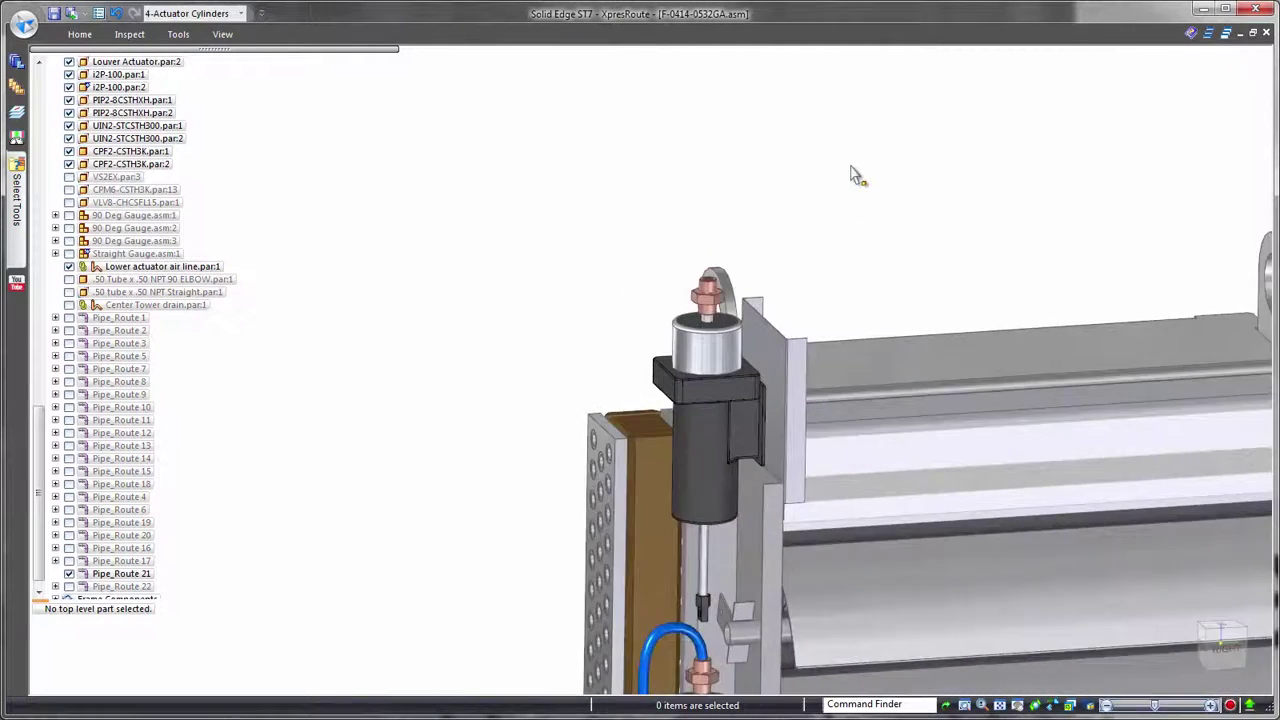
Step: Draw a curved path from the upper actuator's top fitting through points in space to the copper fitting on the upper positioner
right_click(943, 244)
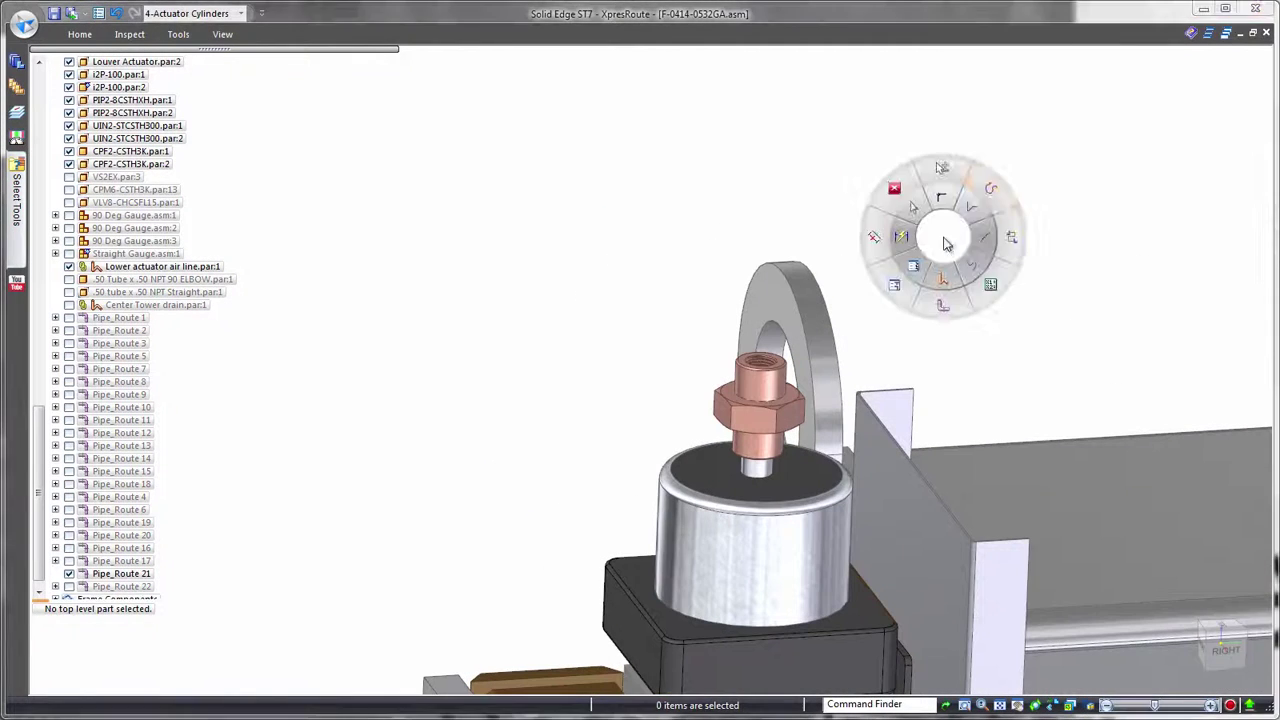
left_click(992, 192)
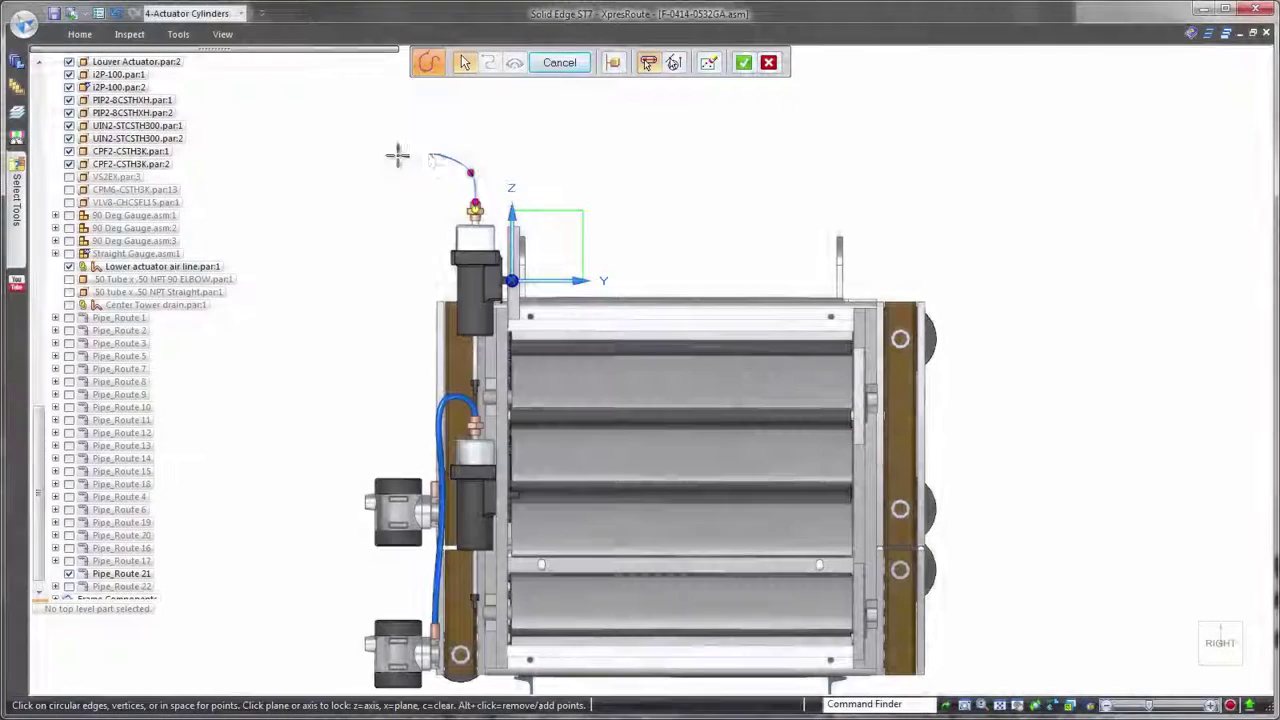
left_click(393, 316)
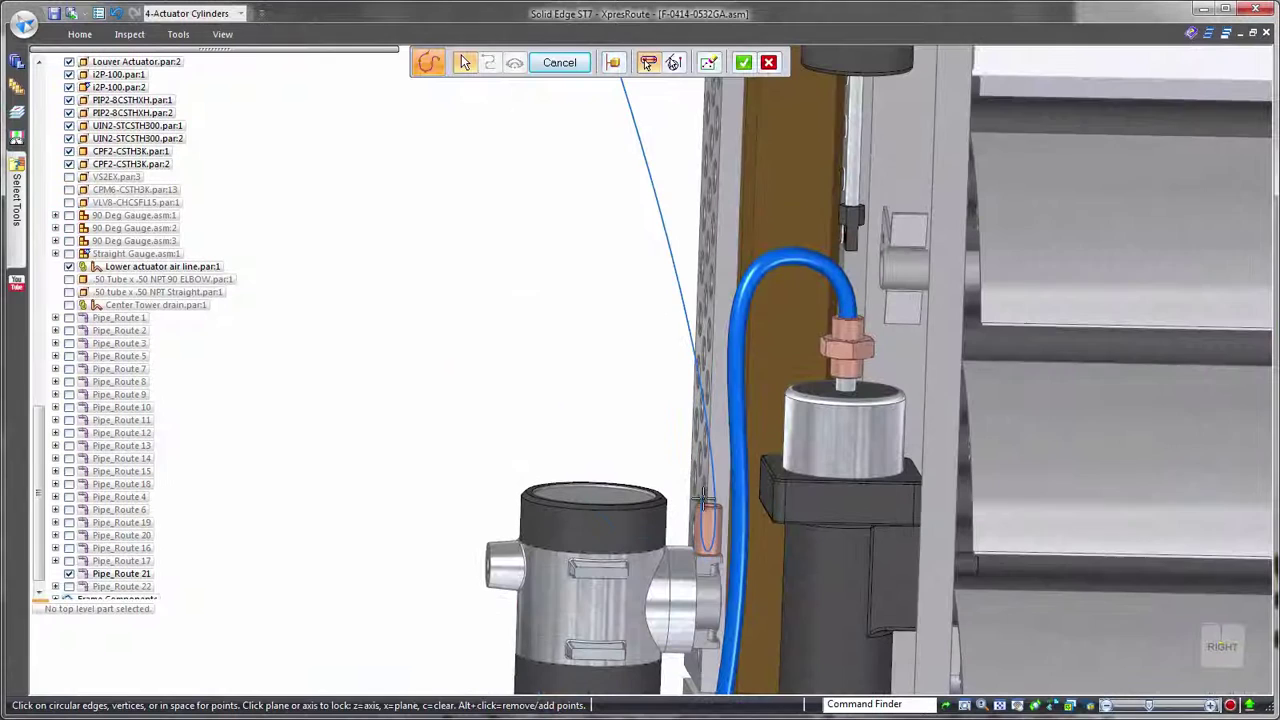
left_click(706, 552)
right_click(362, 291)
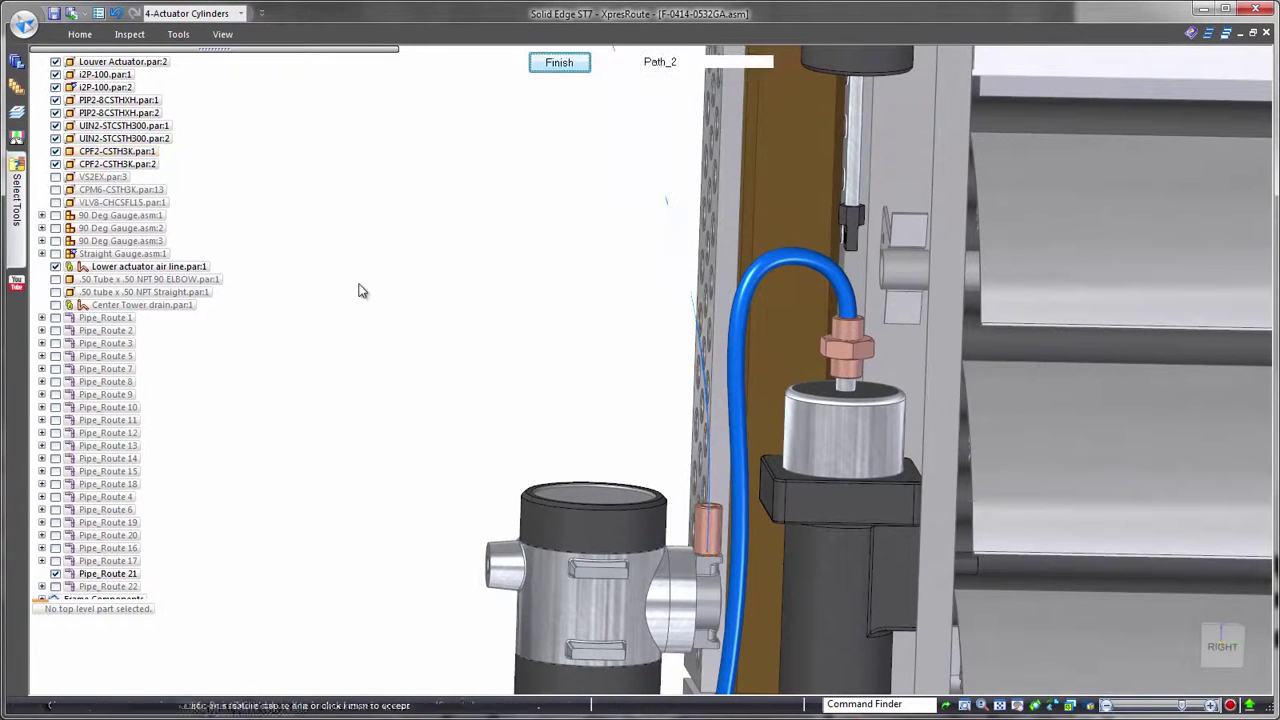
Step: Fix the curved path's length at 1075 mm and create a tube named Upper Air Line along it
scroll(375, 284, "down", 5)
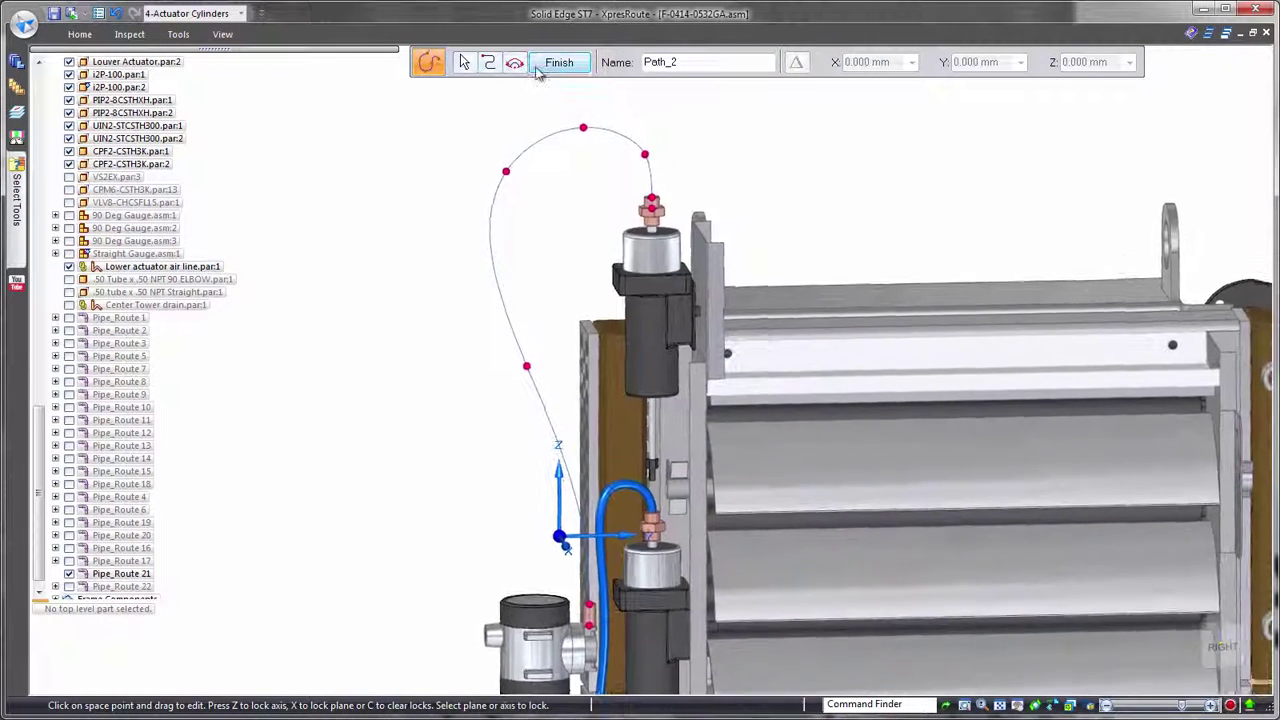
left_click(540, 66)
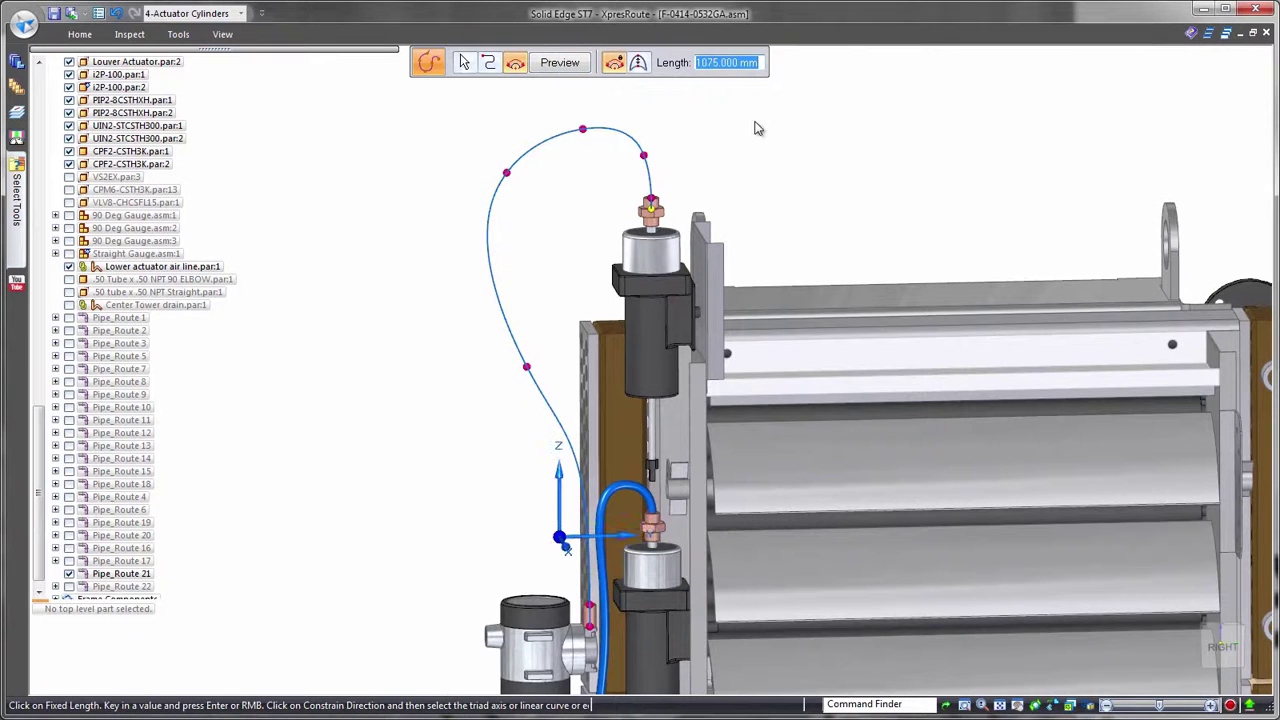
right_click(976, 162)
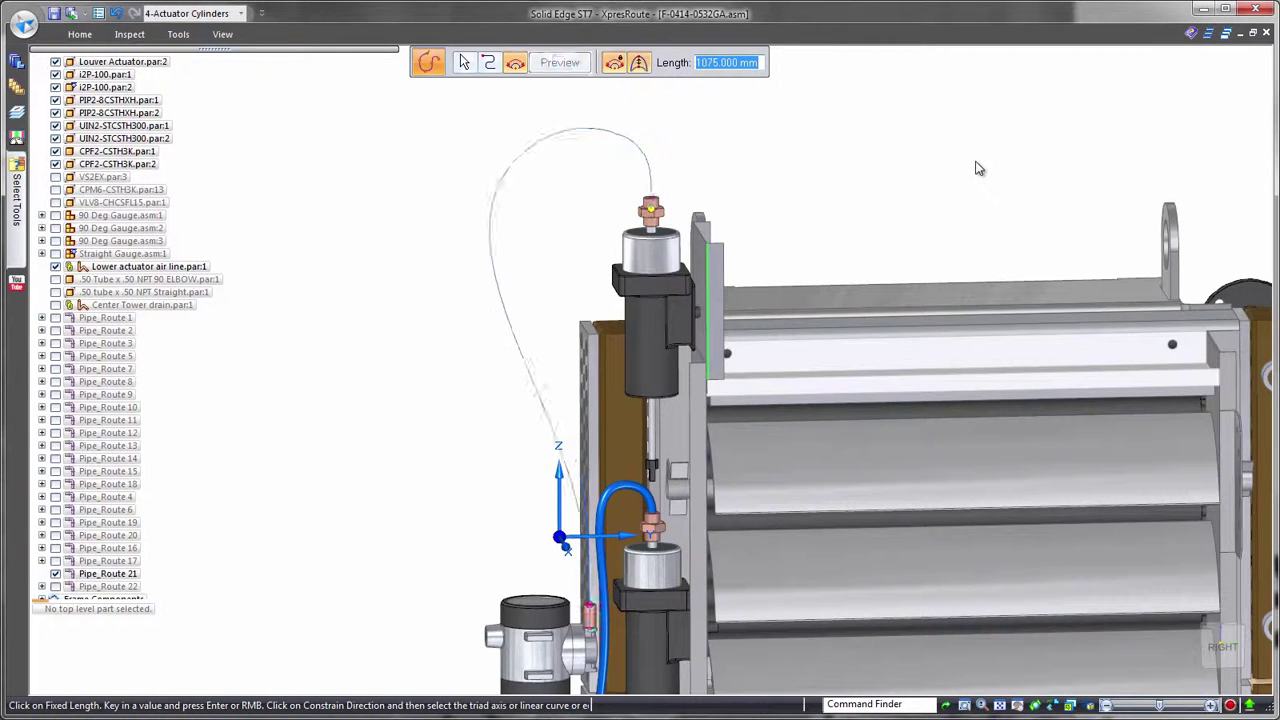
right_click(976, 162)
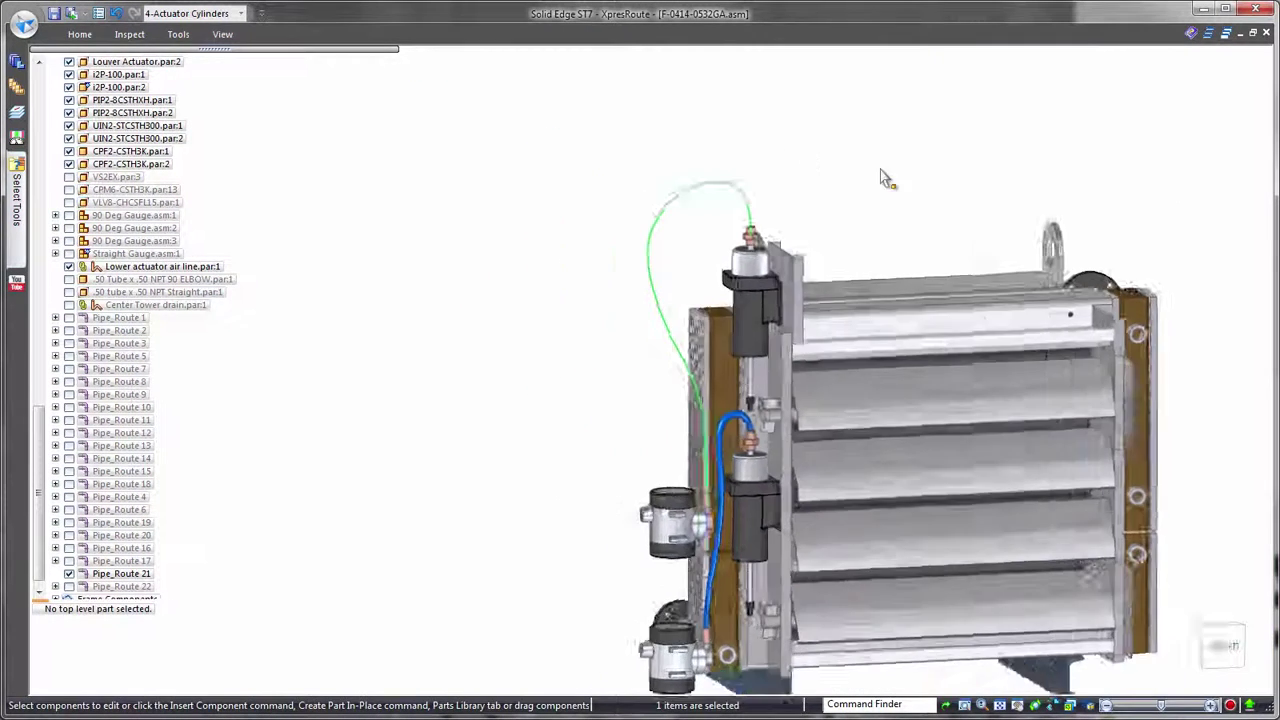
right_click_drag(899, 183, 900, 225)
left_click(900, 225)
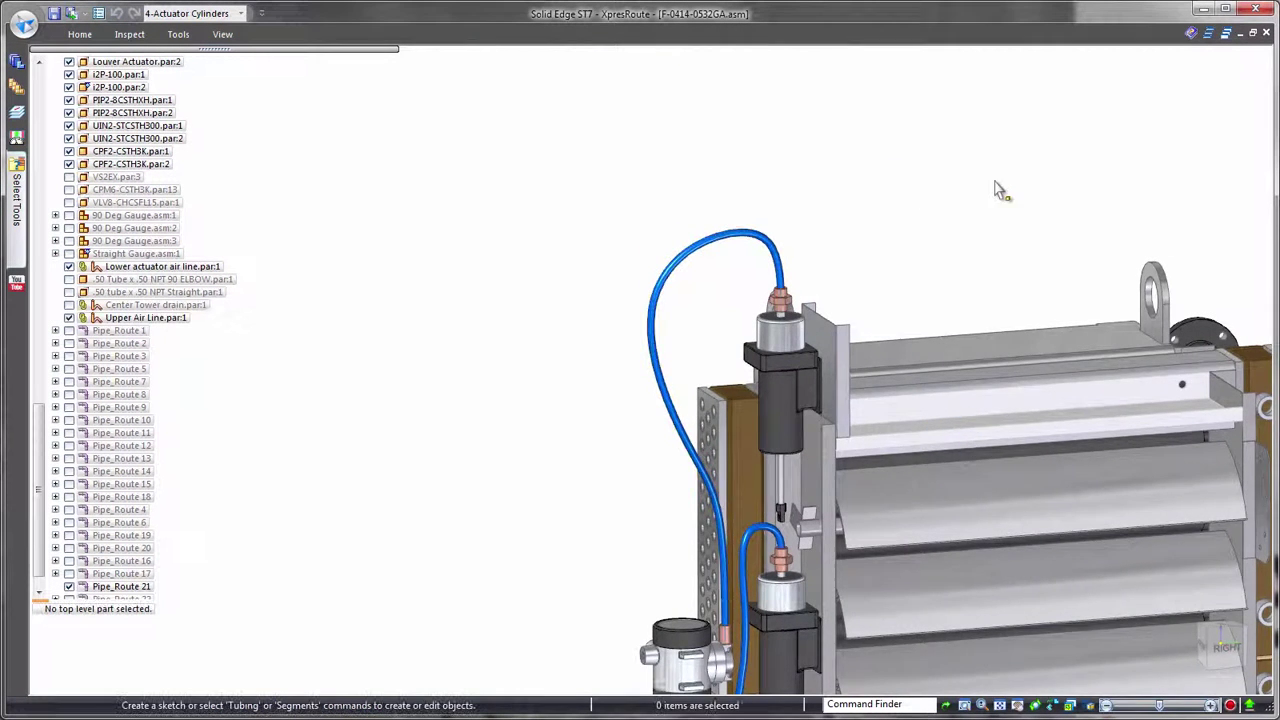
Step: Move positioner i2P-100.par:2 together with fitting CPF2-CSTH3K.par:1 upward along the vertical axis
middle_click_drag(1001, 190, 986, 165)
left_click(732, 669)
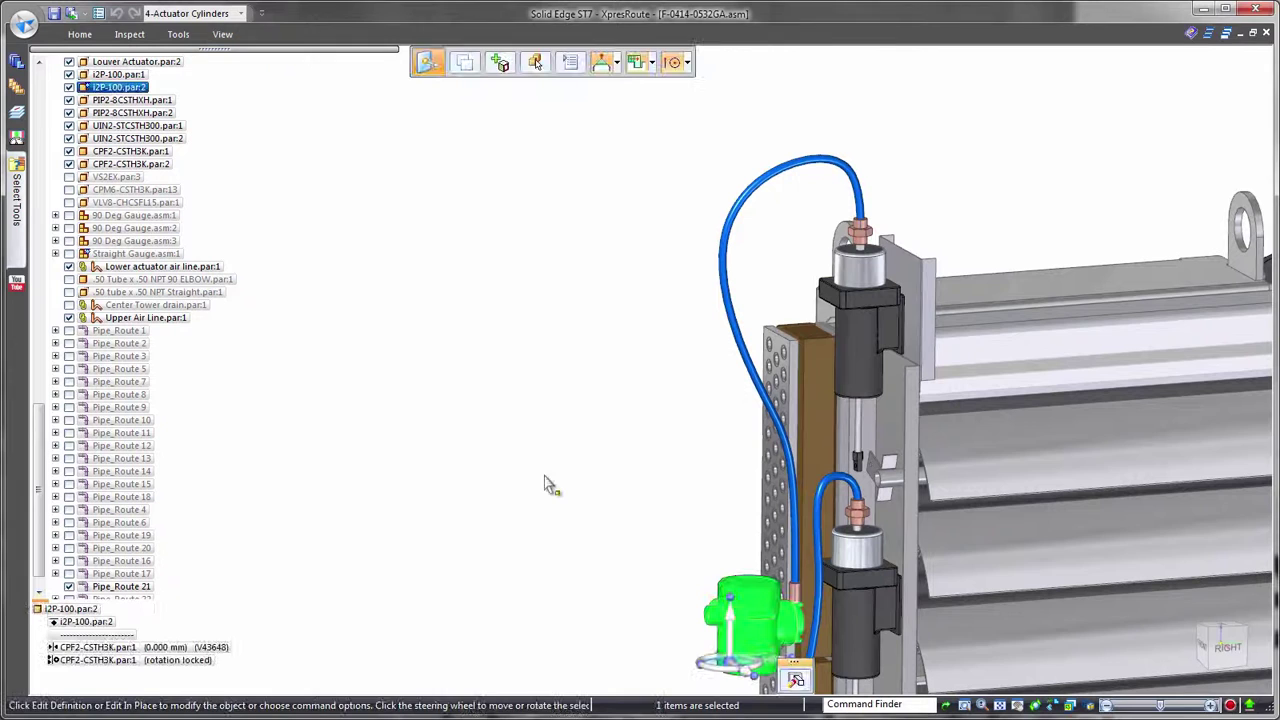
left_click(795, 592, "ctrl")
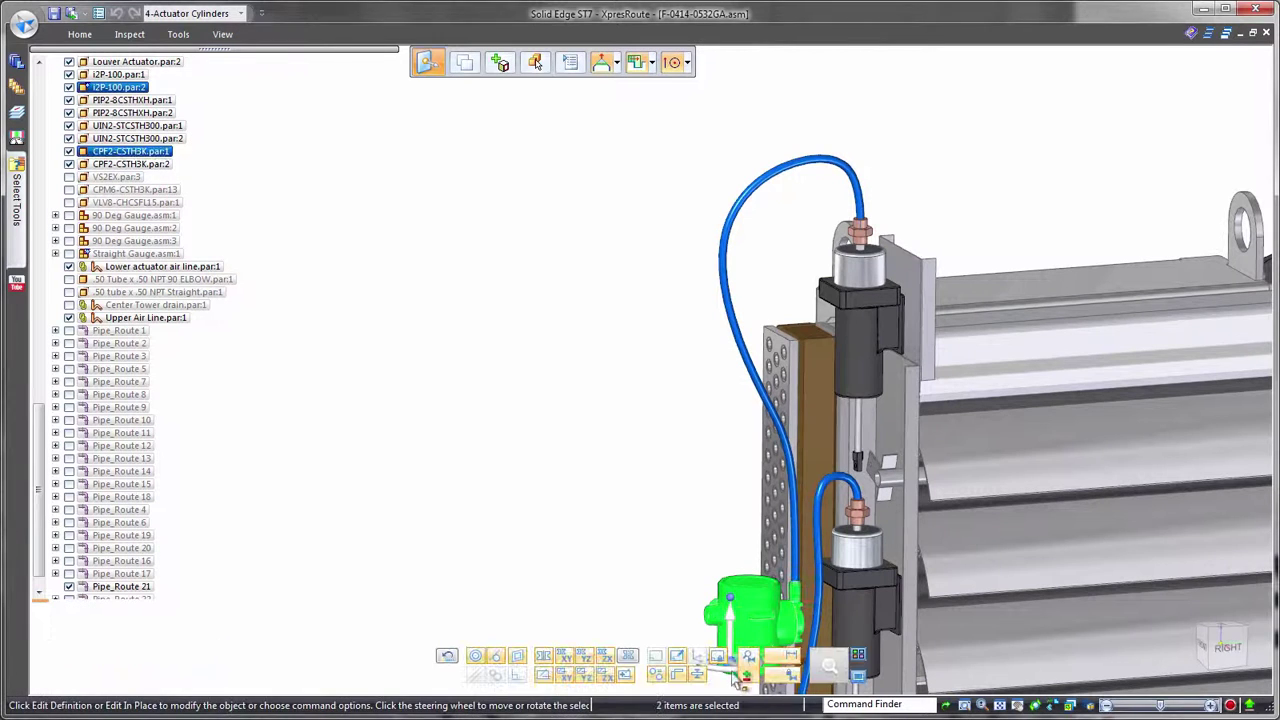
left_click(733, 622)
left_click(643, 565)
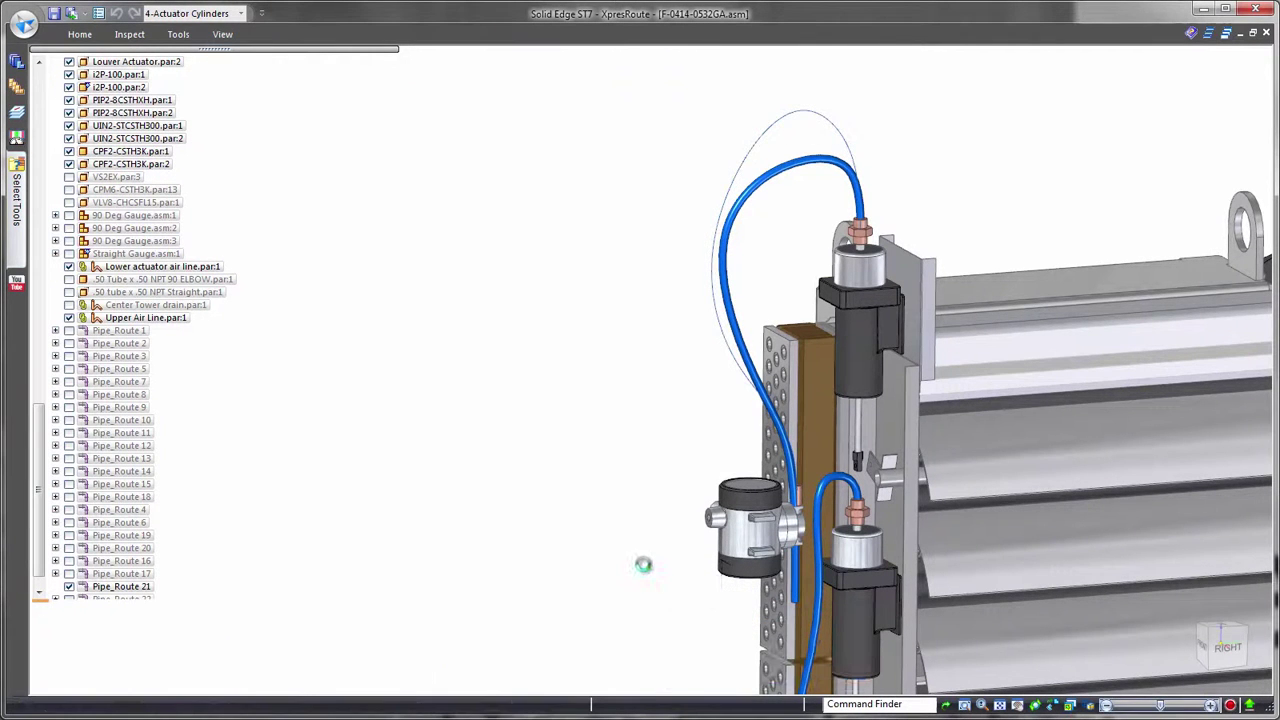
Step: Place the steering wheel in open space beside the positioner and lower the positioner and its fitting along the vertical axis
left_click(732, 568)
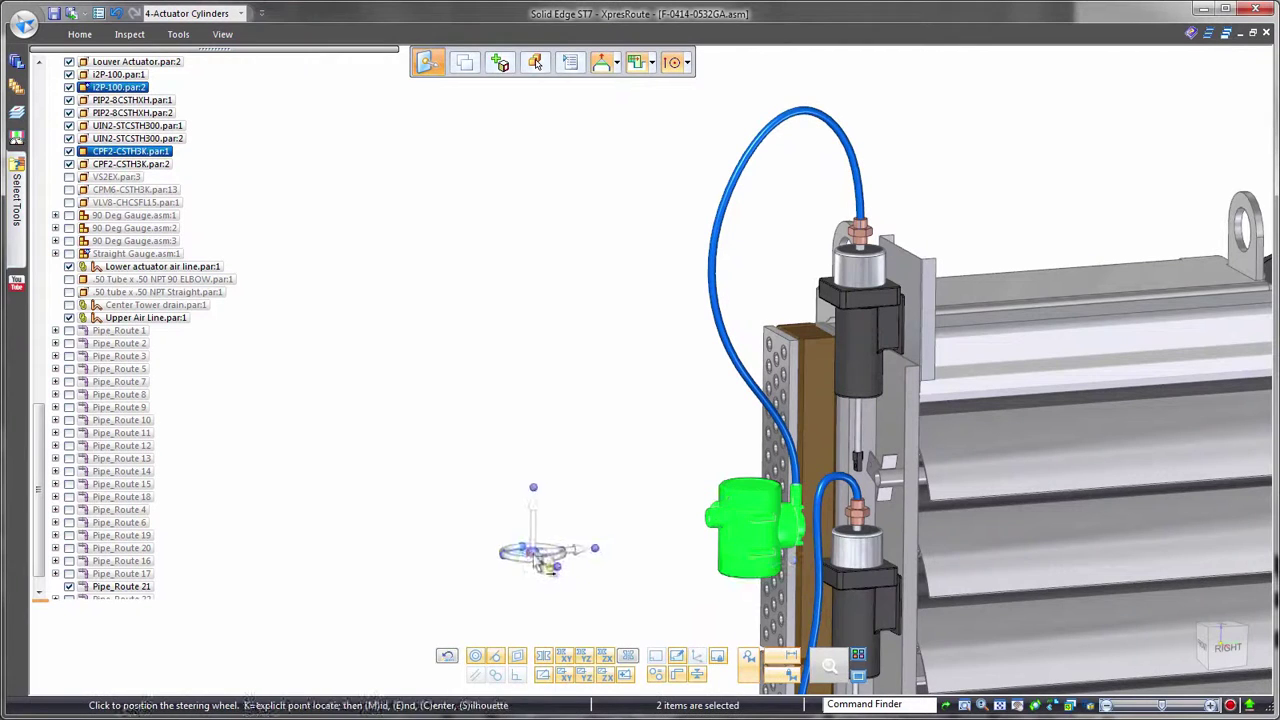
left_click(533, 556)
left_click(534, 519)
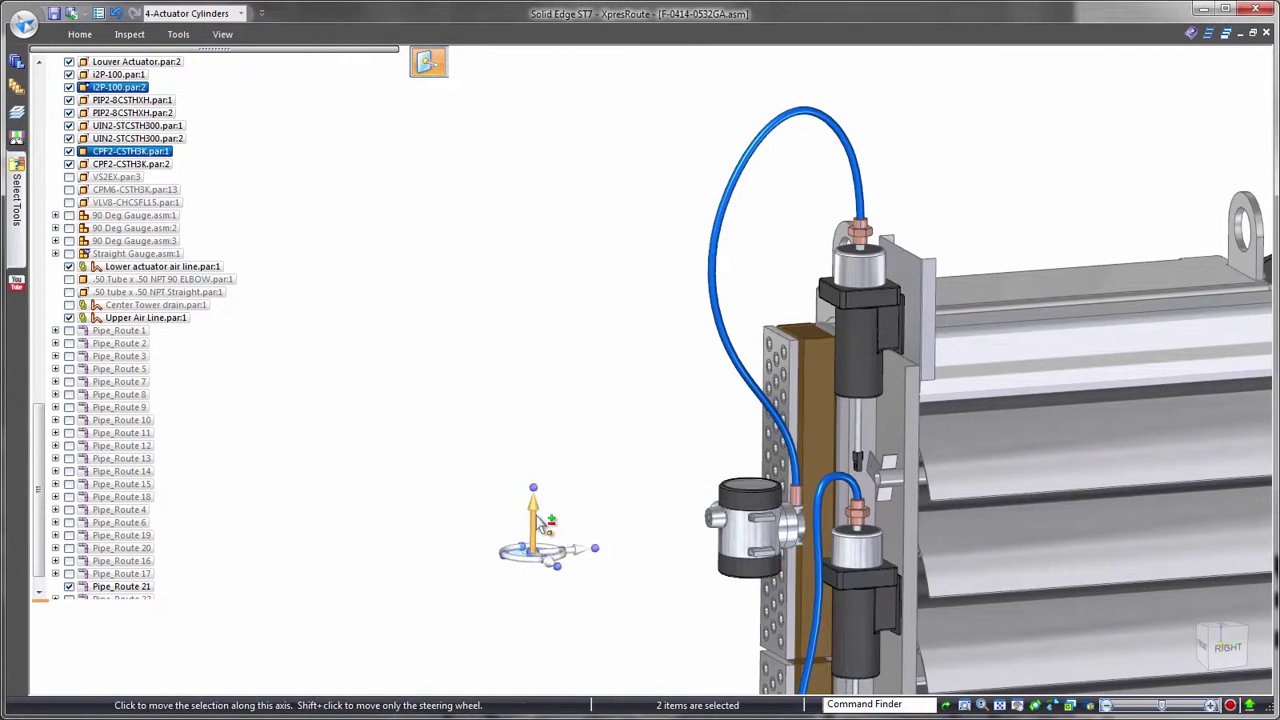
left_click(549, 598)
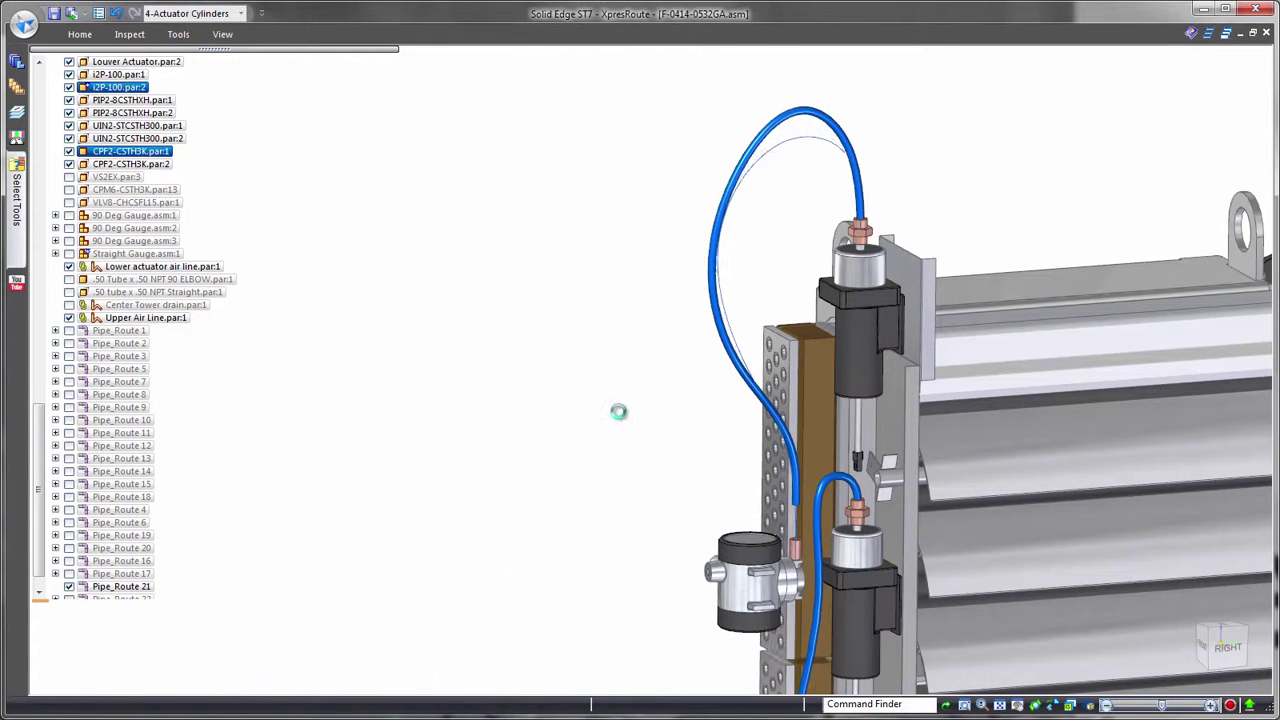
left_click(567, 387)
Step: Switch the display to the 5-Pipes and Components configuration and hide the upper air line's path
scroll(886, 214, "down", 5)
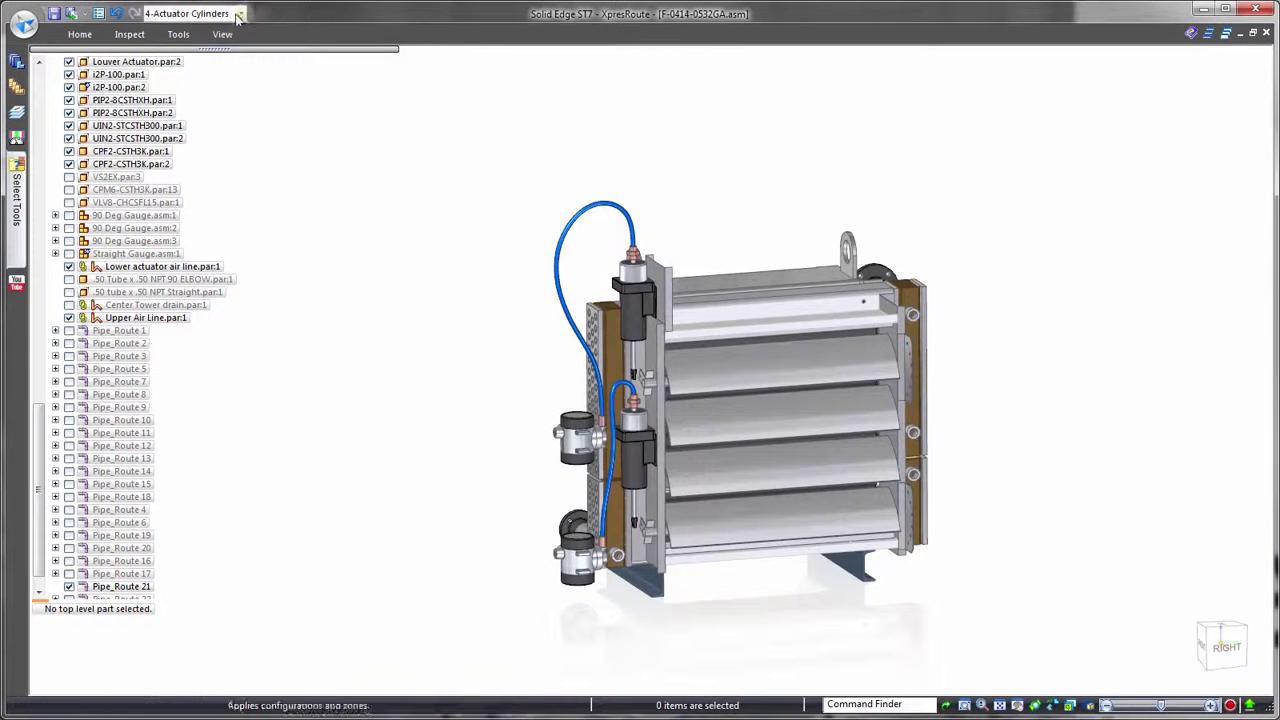
left_click(239, 14)
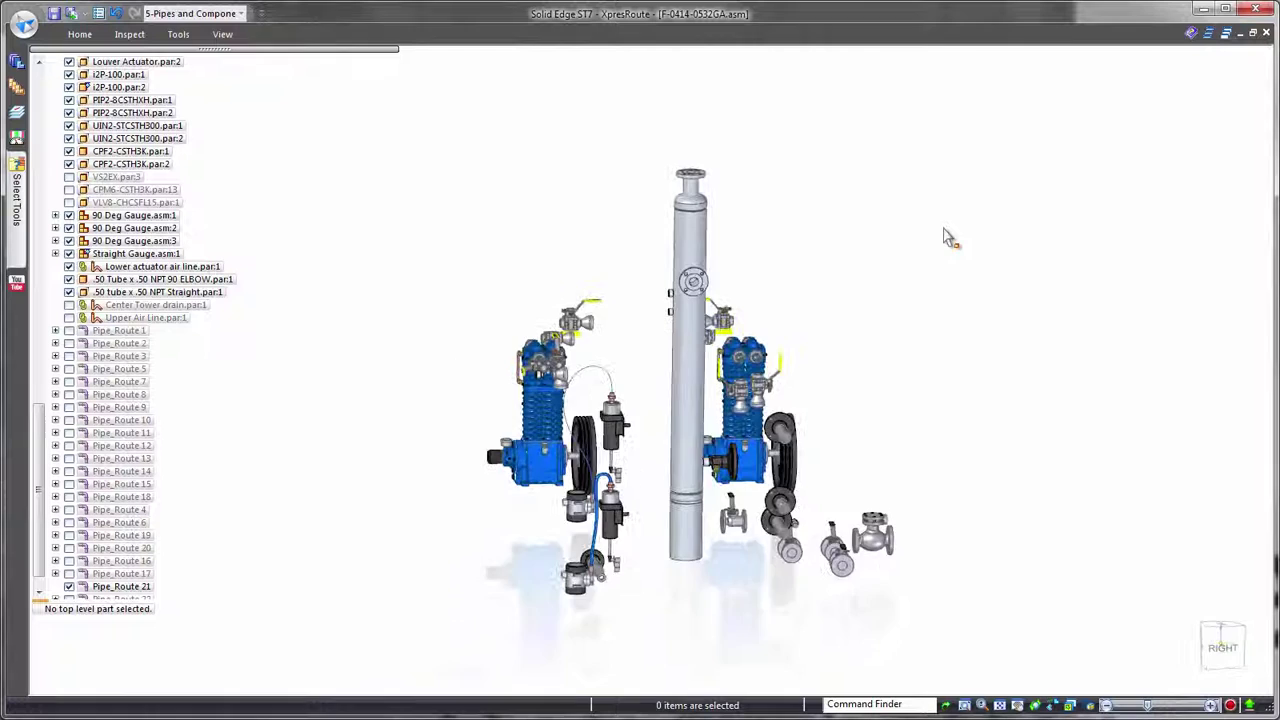
left_click(473, 338)
right_click(533, 270)
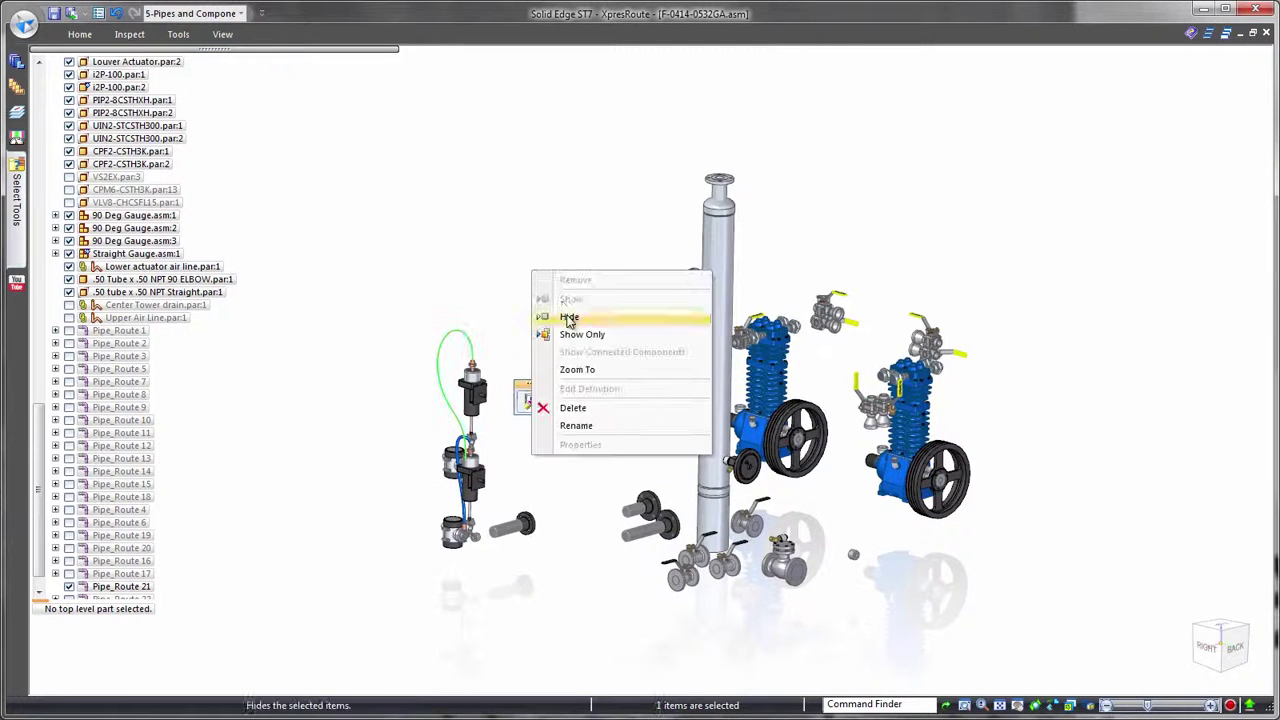
left_click(568, 318)
Step: Review the All Pipes query's criteria, run the query and display the matching pipes as centerlines
left_click(17, 194)
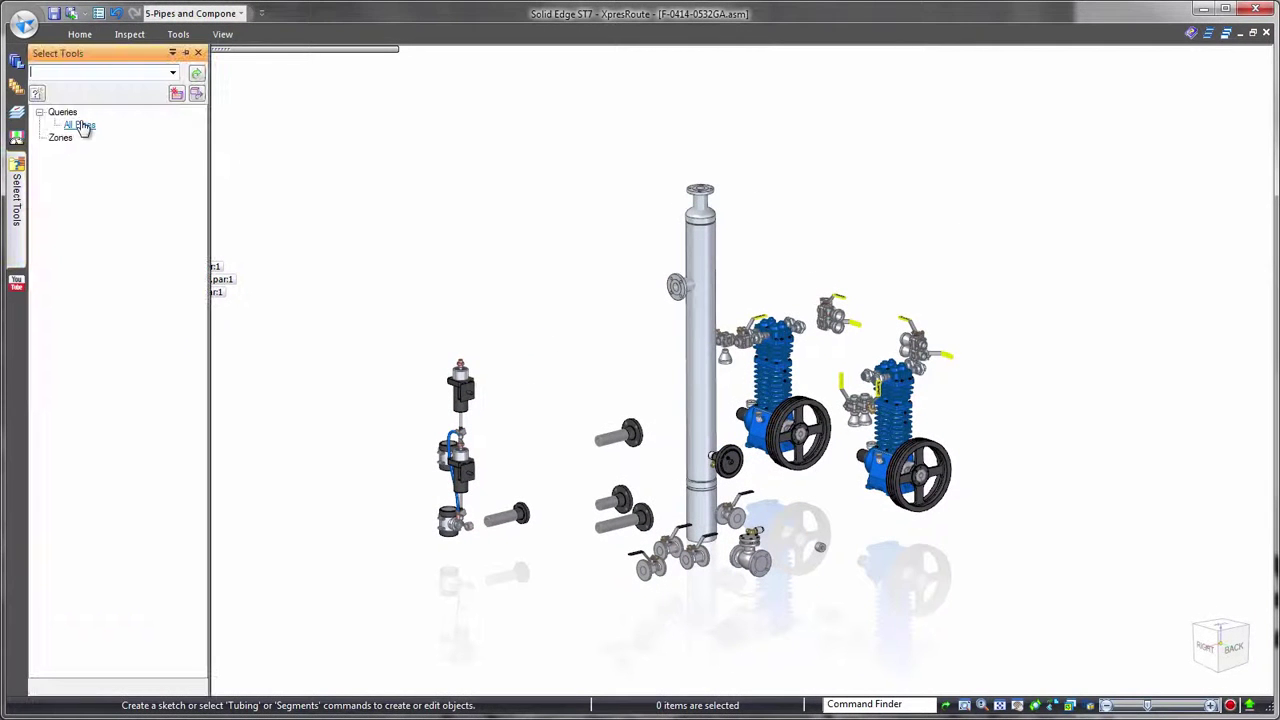
left_click(118, 169)
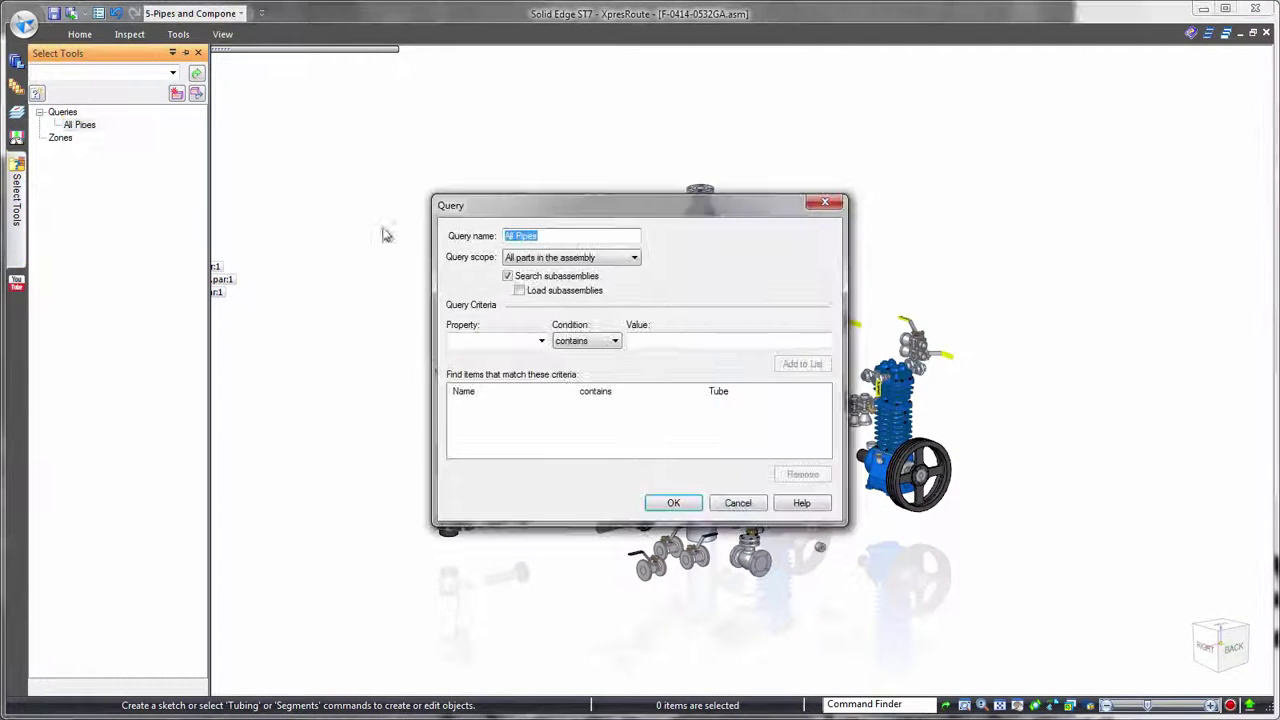
left_click(668, 500)
left_click(84, 126)
right_click(936, 150)
left_click(995, 213)
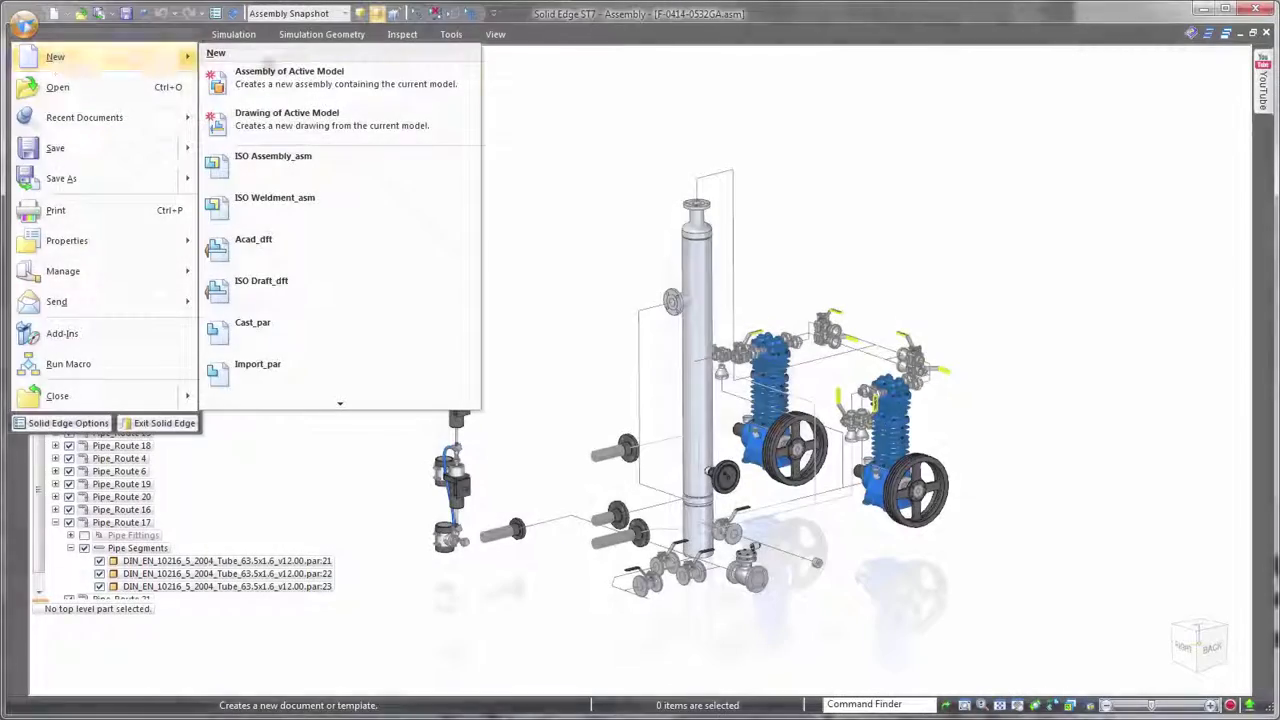
Step: Create a new drawing of the active model and set the drawing view's scale value to 0.10
left_click(368, 125)
left_click(623, 396)
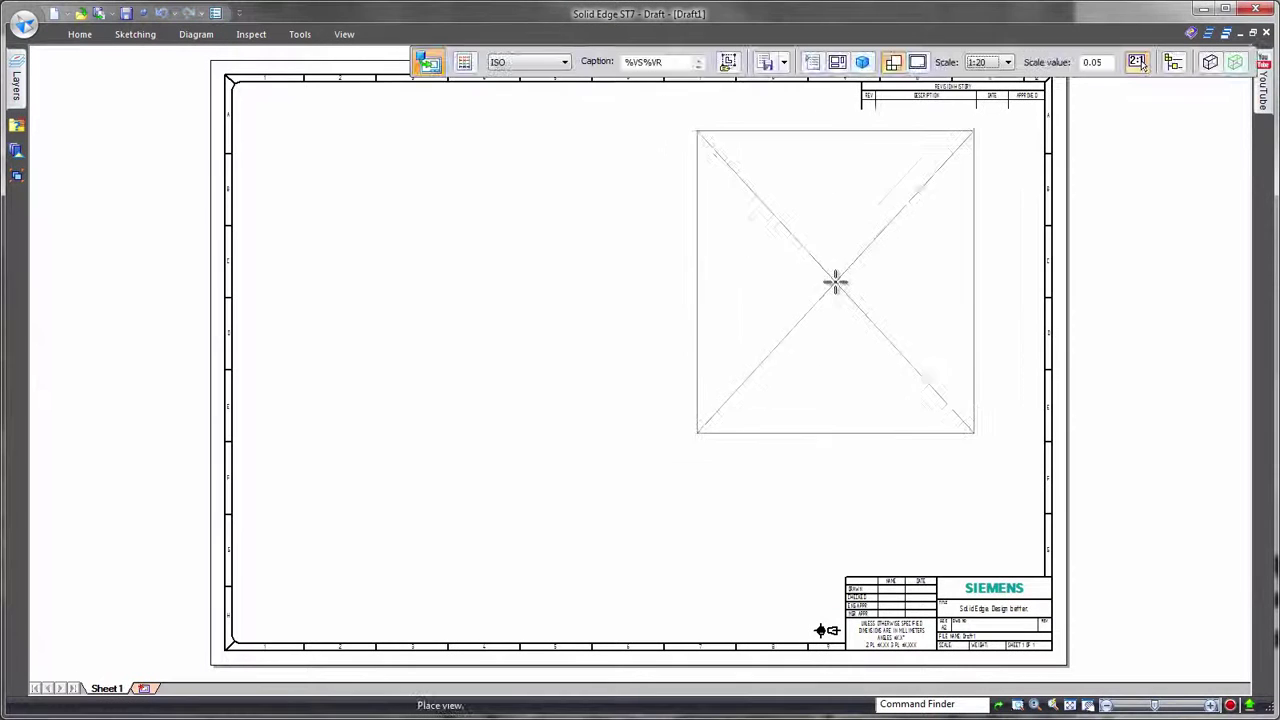
left_click(862, 62)
left_click(866, 84)
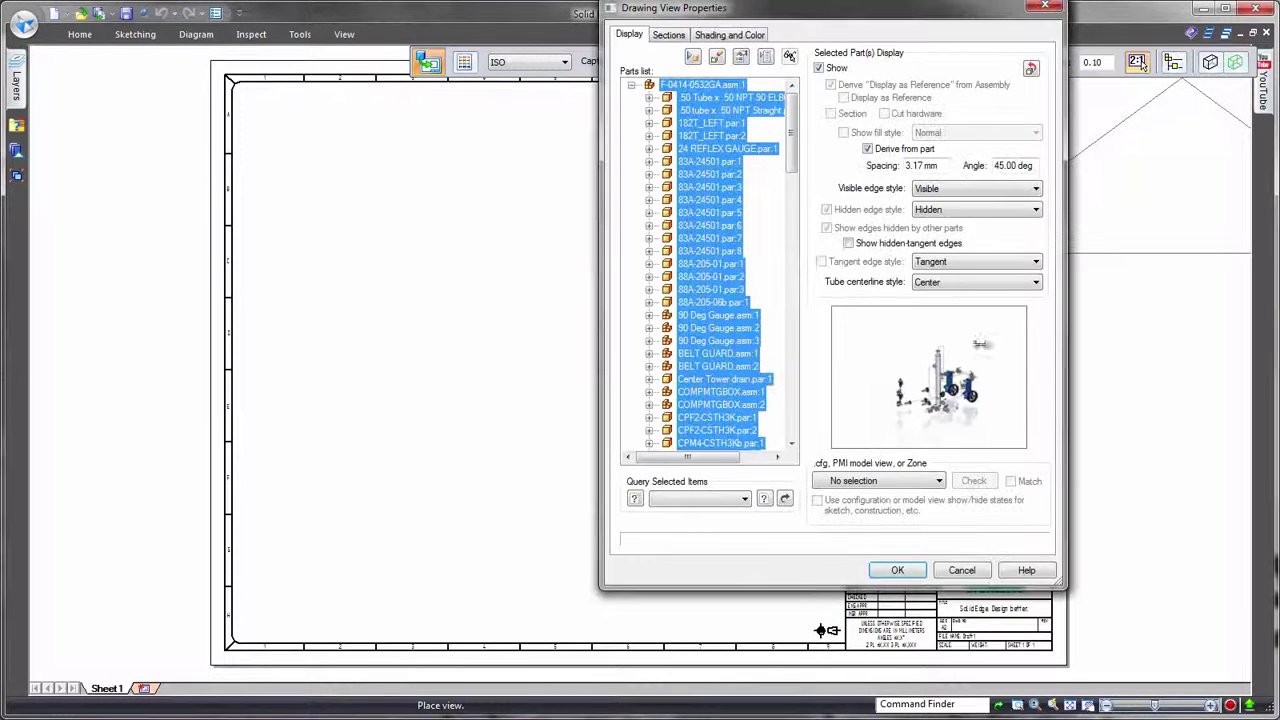
Step: Apply the Assembly Snapshot configuration with its show/hide states to the drawing view and place the view mid-sheet
left_click(936, 482)
left_click(896, 576)
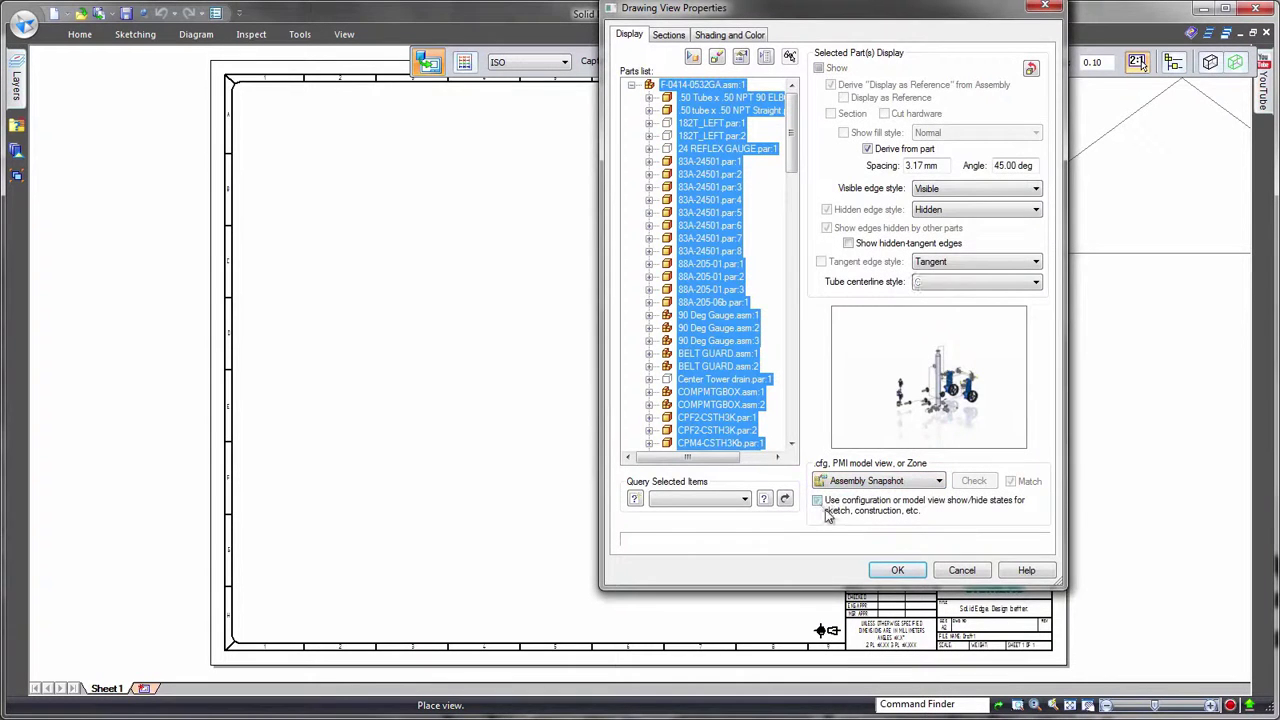
left_click(897, 571)
left_click(651, 303)
key("Escape")
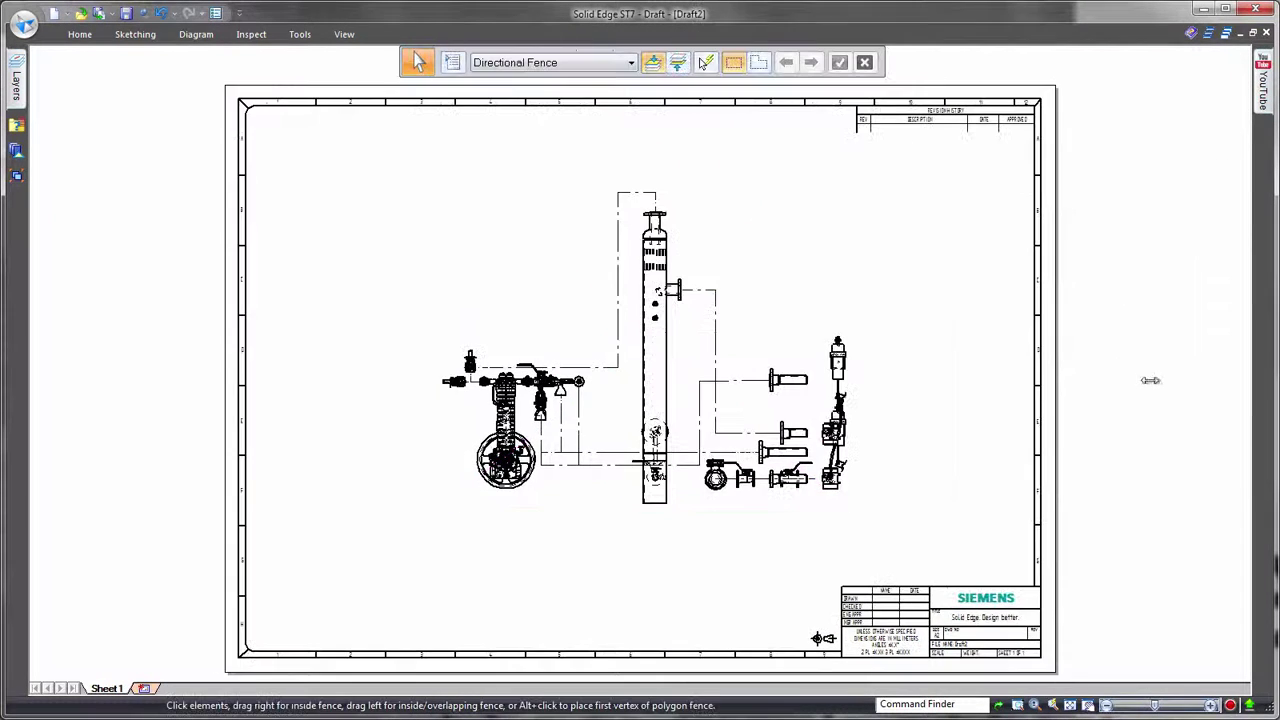
Step: Dimension the horizontal pipe run above the tower and the one leaving the tower's side flange
scroll(882, 290, "up", 3)
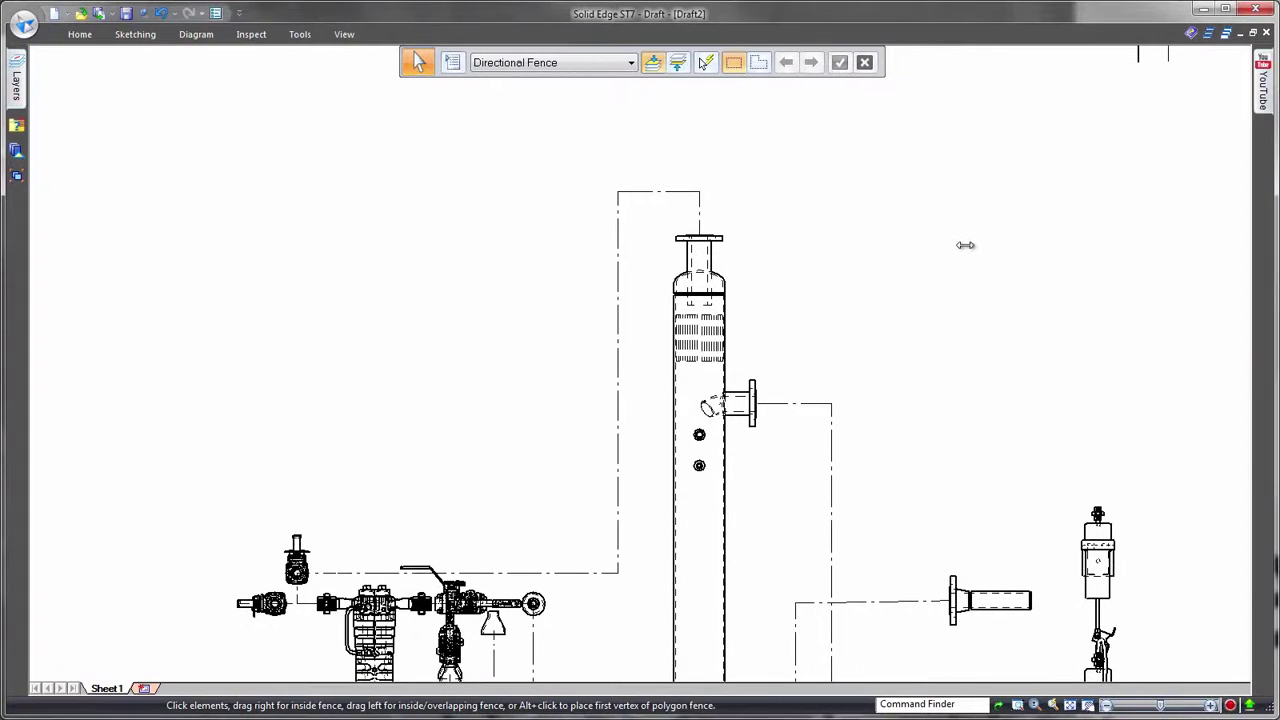
right_click_drag(960, 243, 930, 250)
left_click(676, 191)
left_click(682, 165)
left_click(813, 403)
left_click(810, 344)
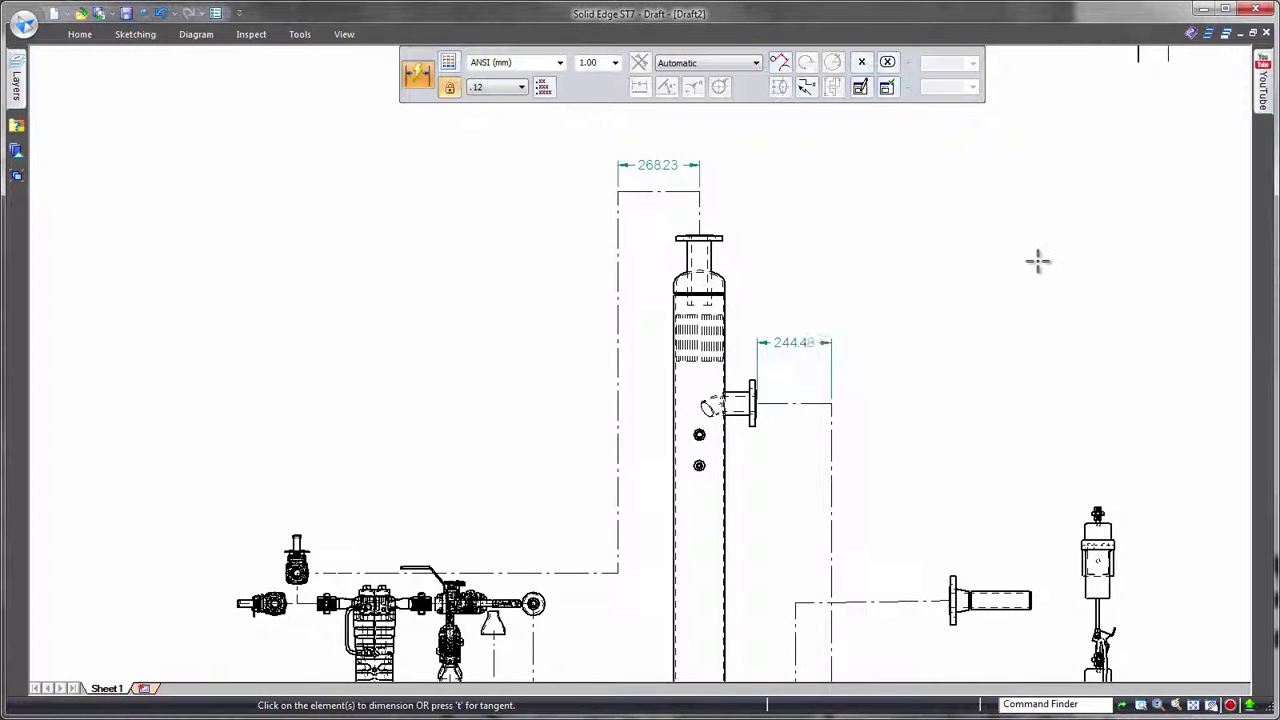
Step: Add stacked horizontal dimensions from the valve centerline near the compressor to the compressor axis, the vertical pipe drops and the tall riser
scroll(1038, 261, "down", 2)
scroll(1038, 261, "up", 2)
right_click_drag(1082, 244, 1046, 260)
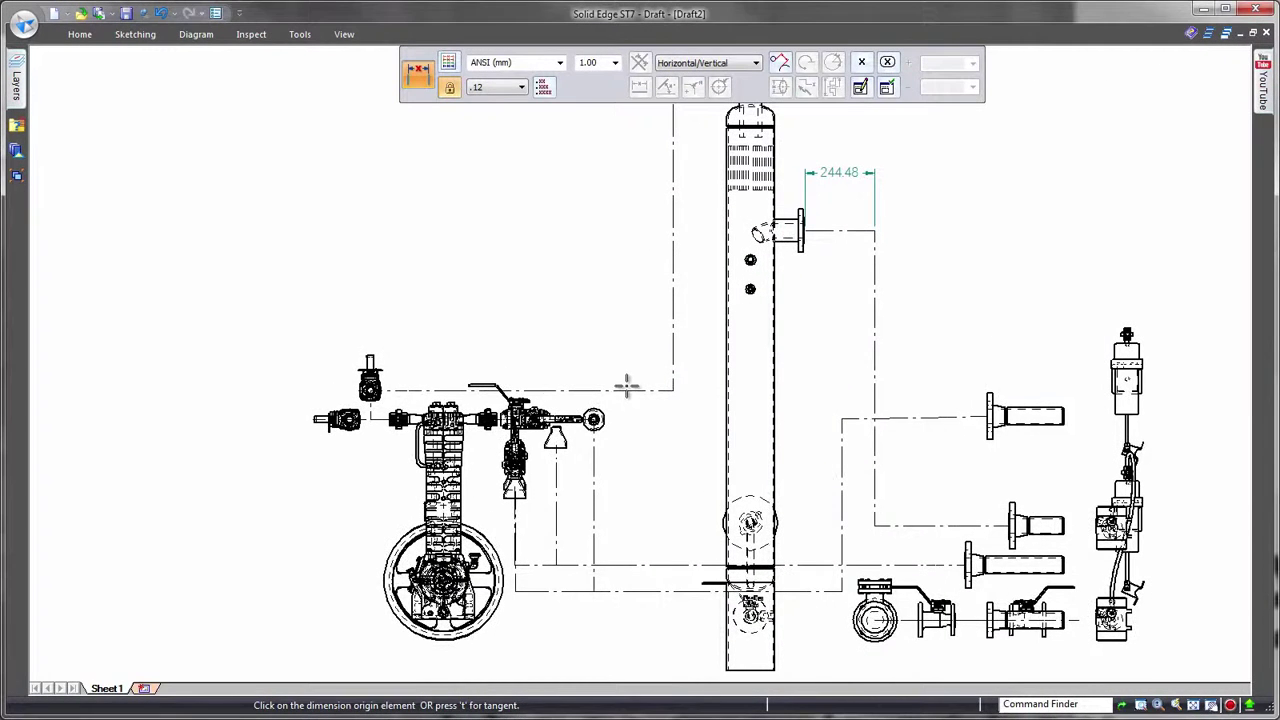
left_click(443, 609)
left_click(411, 338)
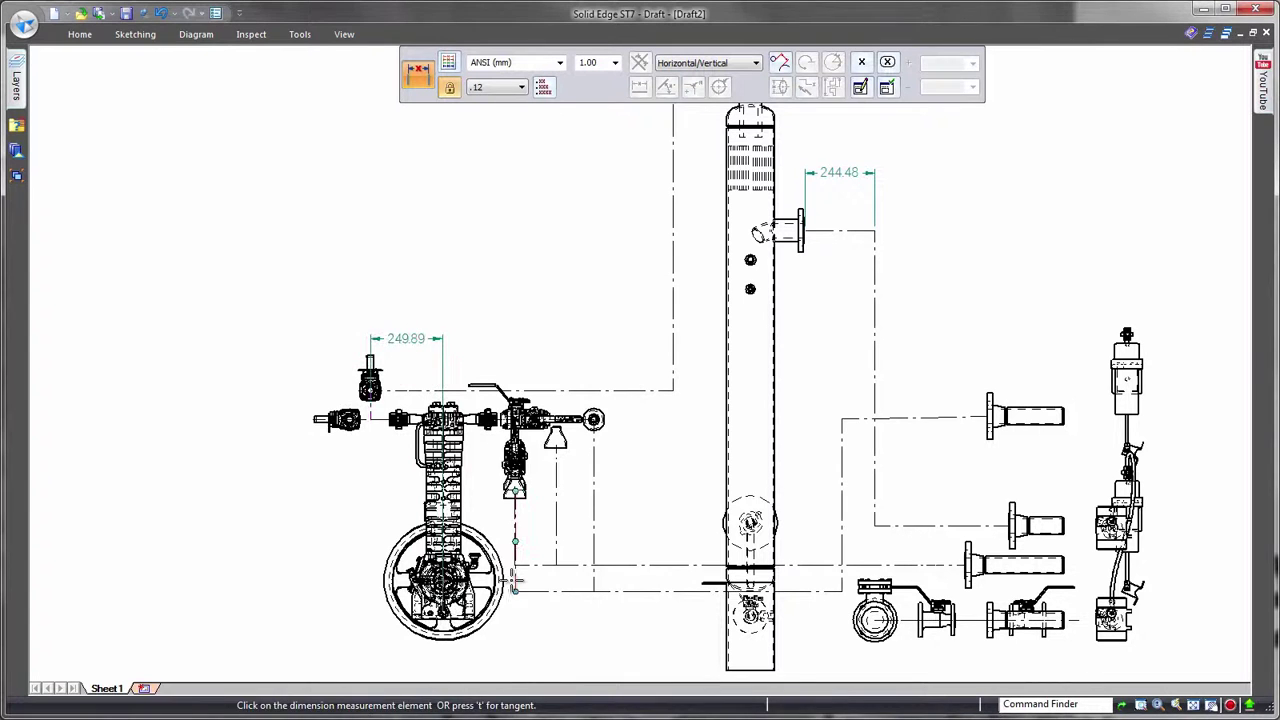
left_click(673, 348)
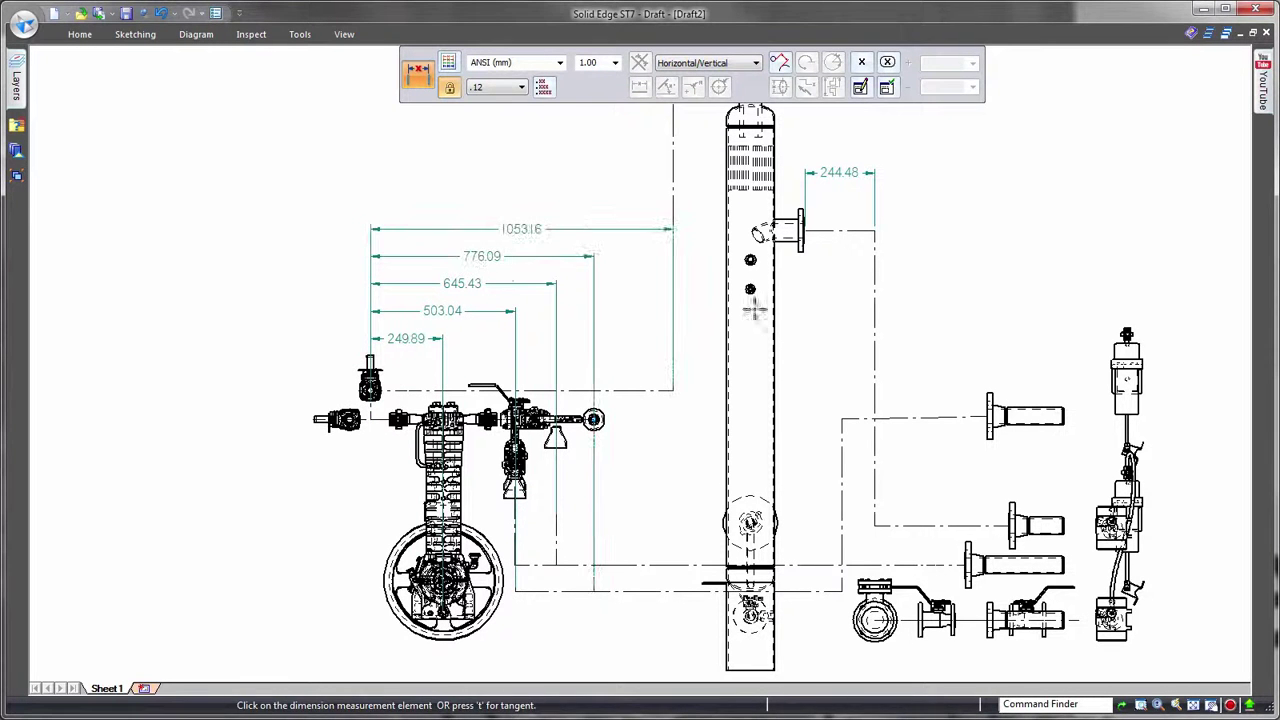
Step: Add a second sheet to the drawing and start a new view of the skid assembly on it
scroll(1081, 300, "down", 4)
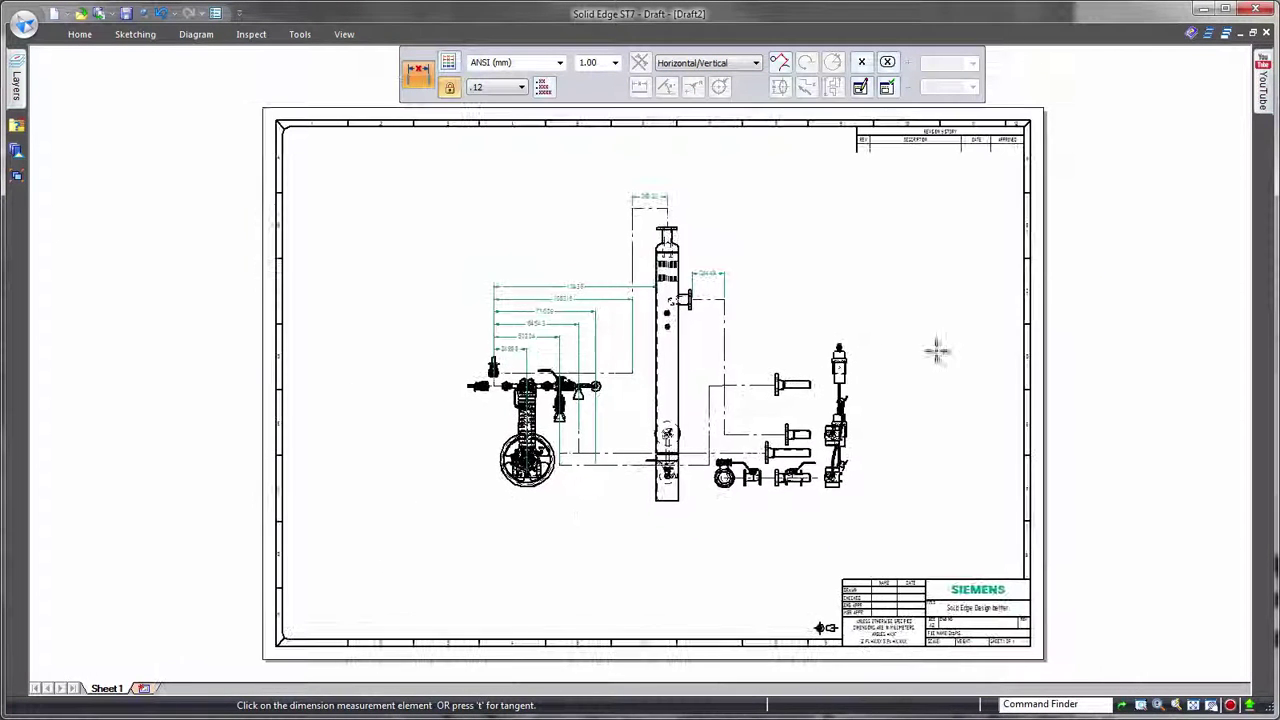
left_click(144, 688)
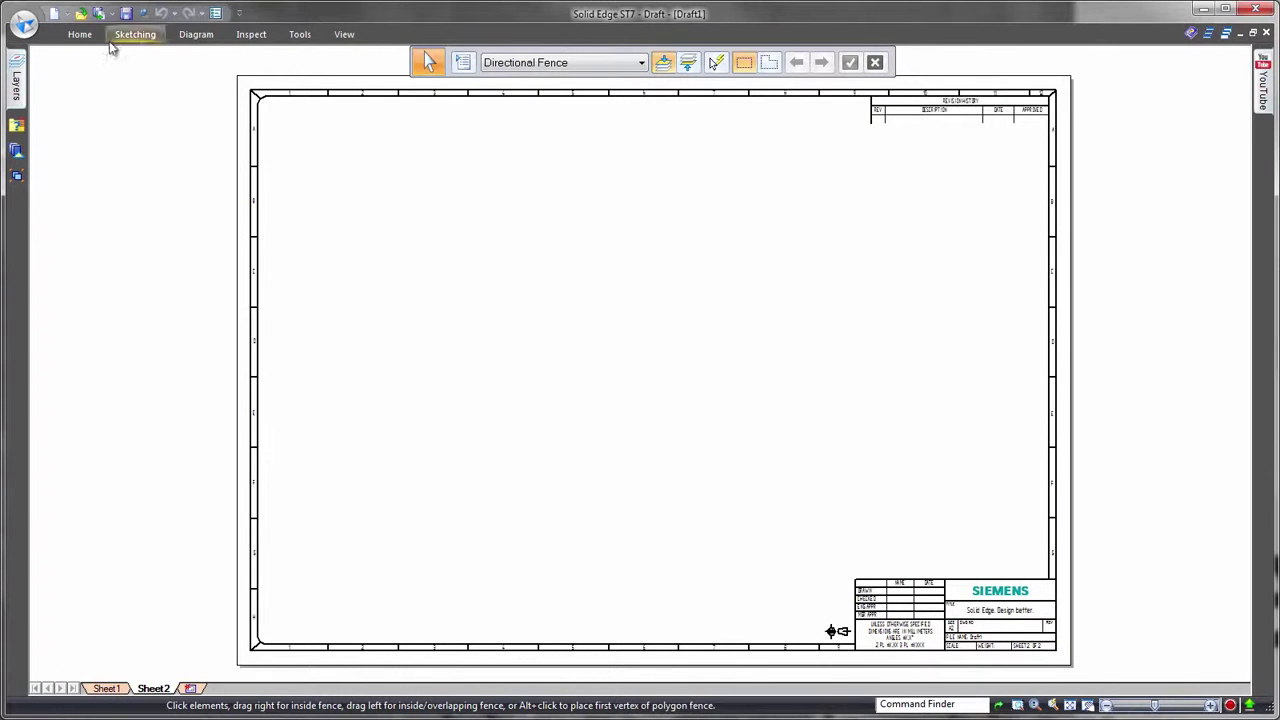
left_click(80, 34)
left_click(163, 77)
left_click(654, 559)
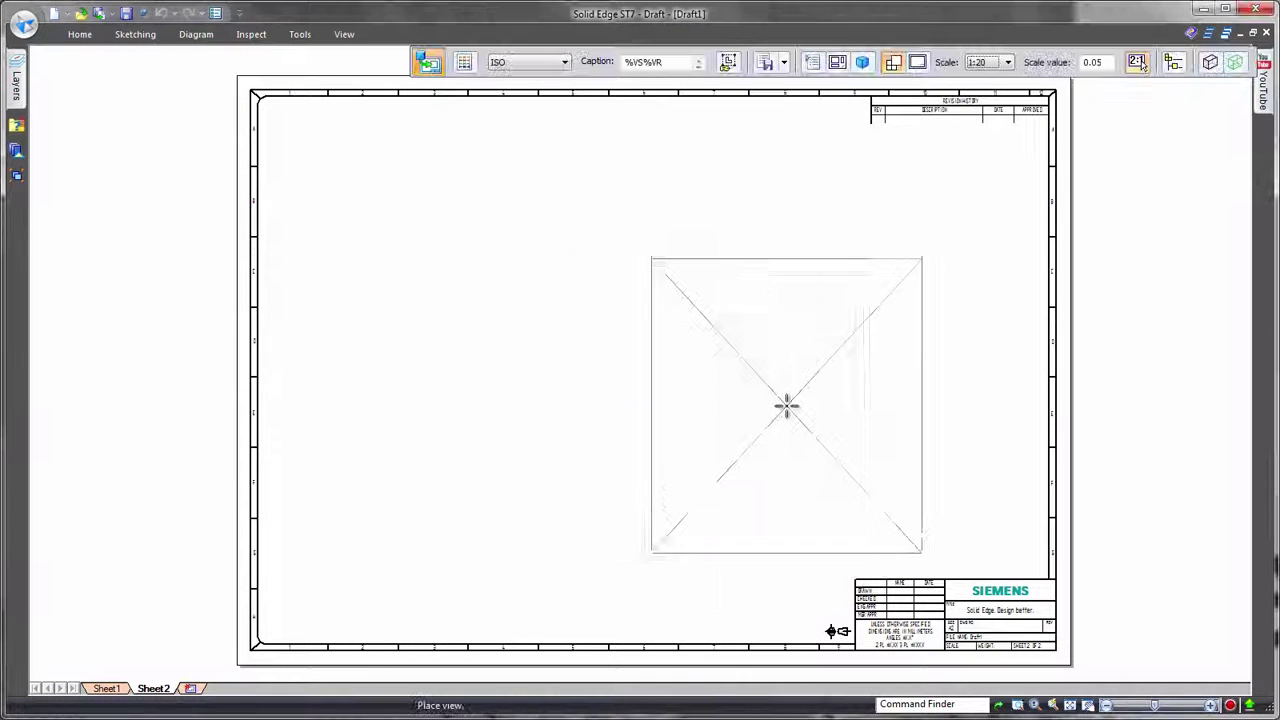
Step: Apply a saved piping configuration to the skid view, place its pictorial view on the second sheet and shade it
left_click(1174, 63)
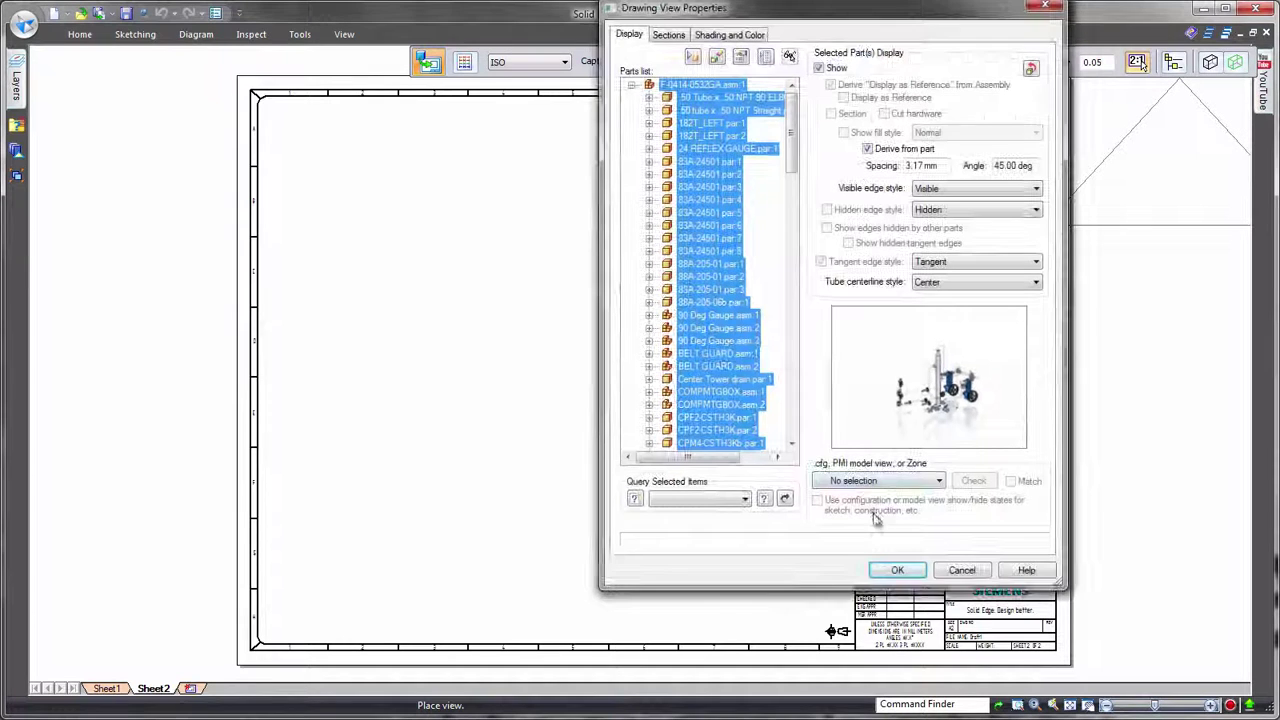
left_click(940, 483)
left_click(860, 594)
left_click(897, 570)
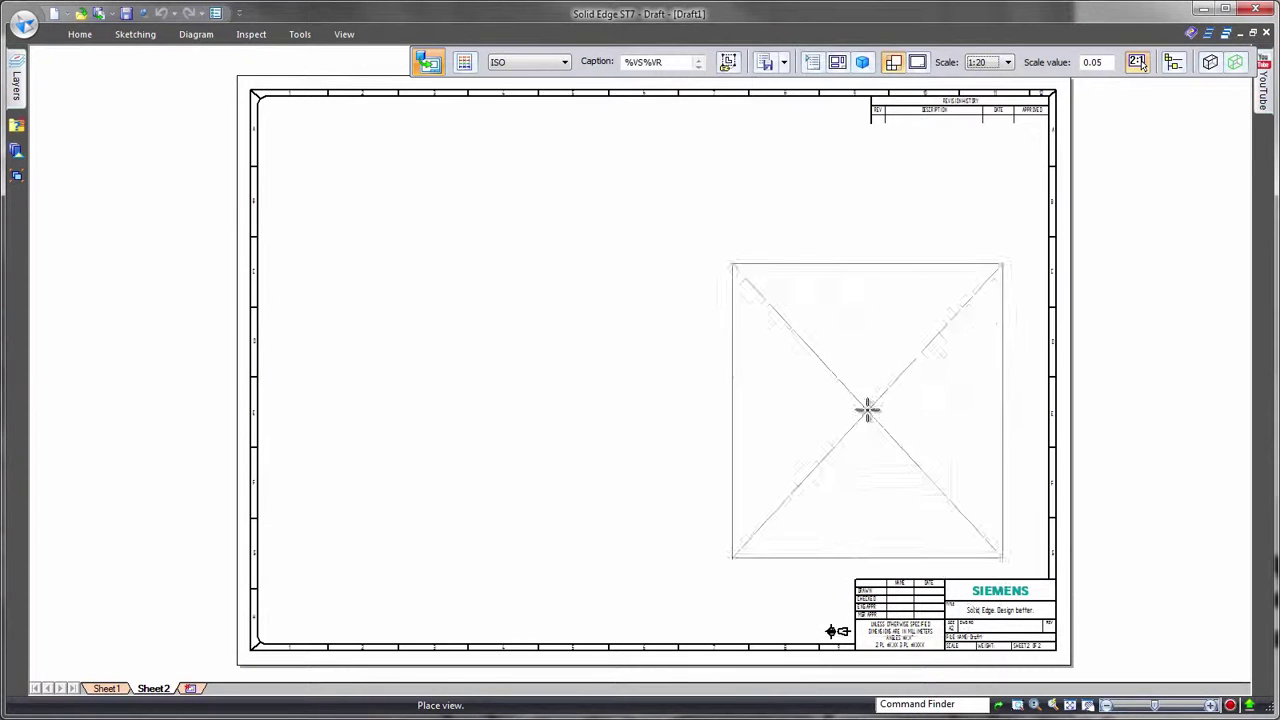
left_click(812, 371)
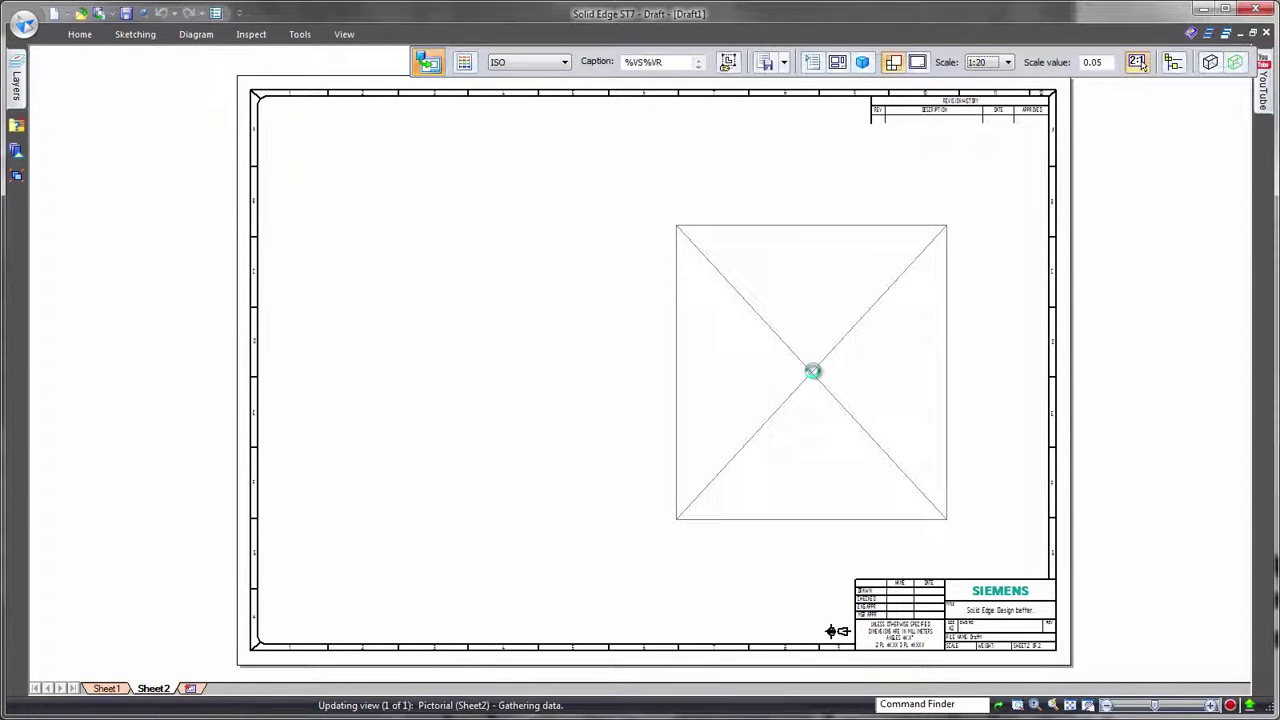
right_click(944, 168)
left_click(1017, 347)
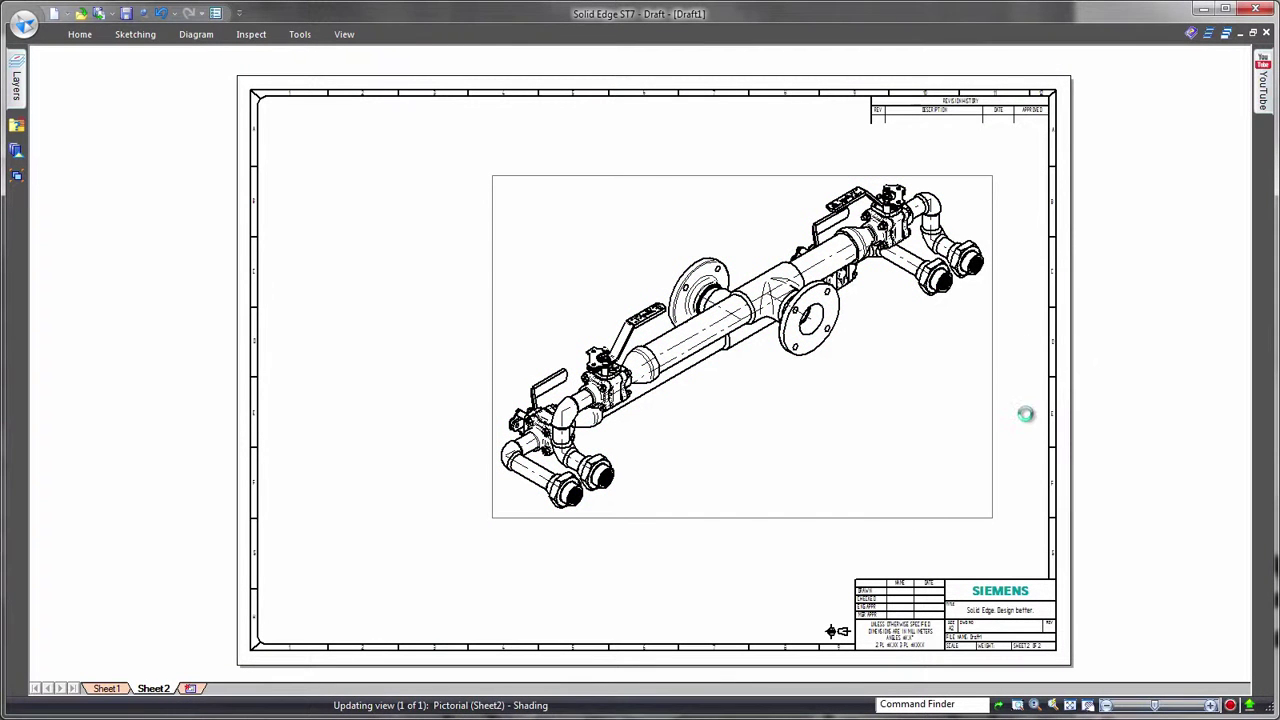
Step: Start an auto-ballooned parts list for the pictorial view and restrict its contents to the saved piping configuration
right_click(484, 246)
left_click(486, 168)
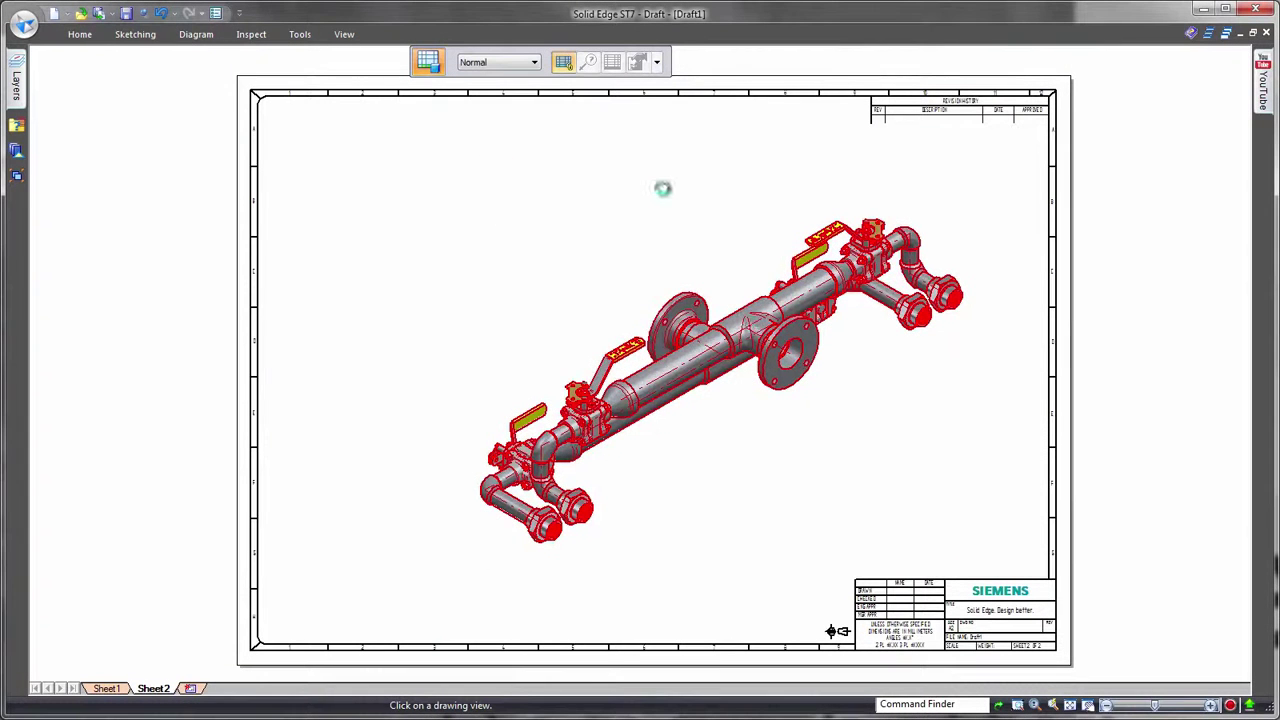
left_click(613, 62)
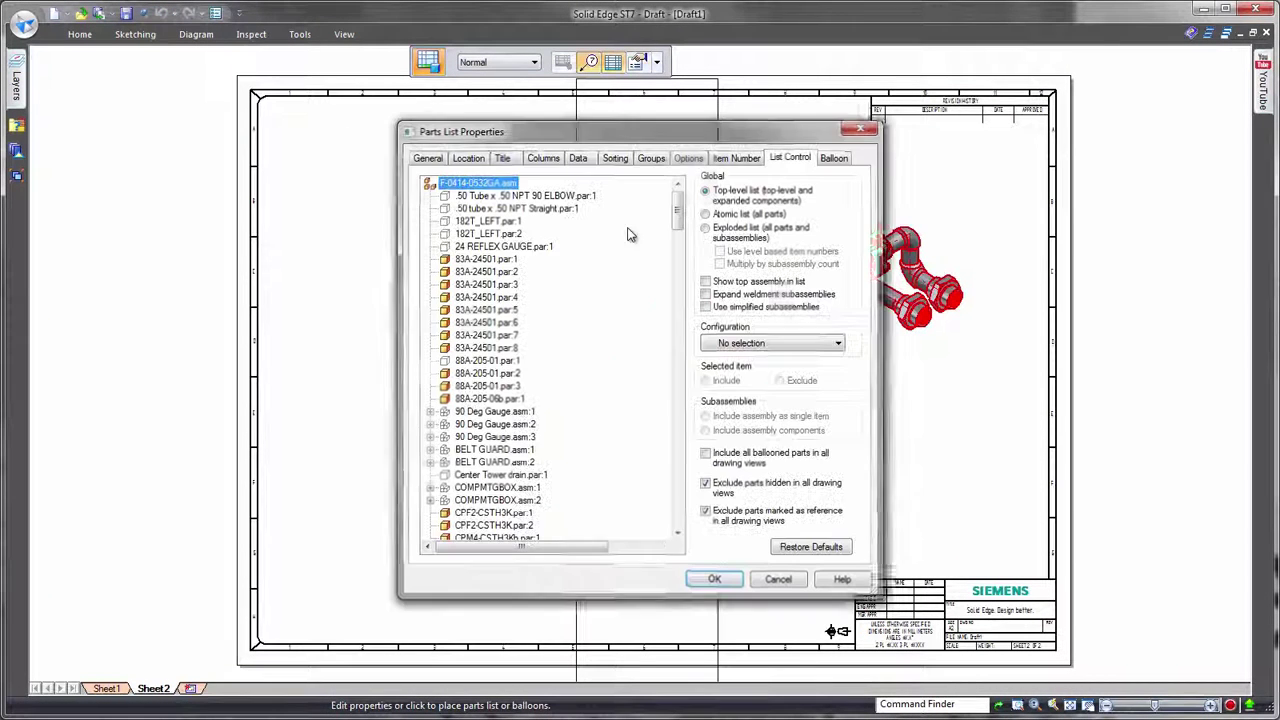
left_click(690, 157)
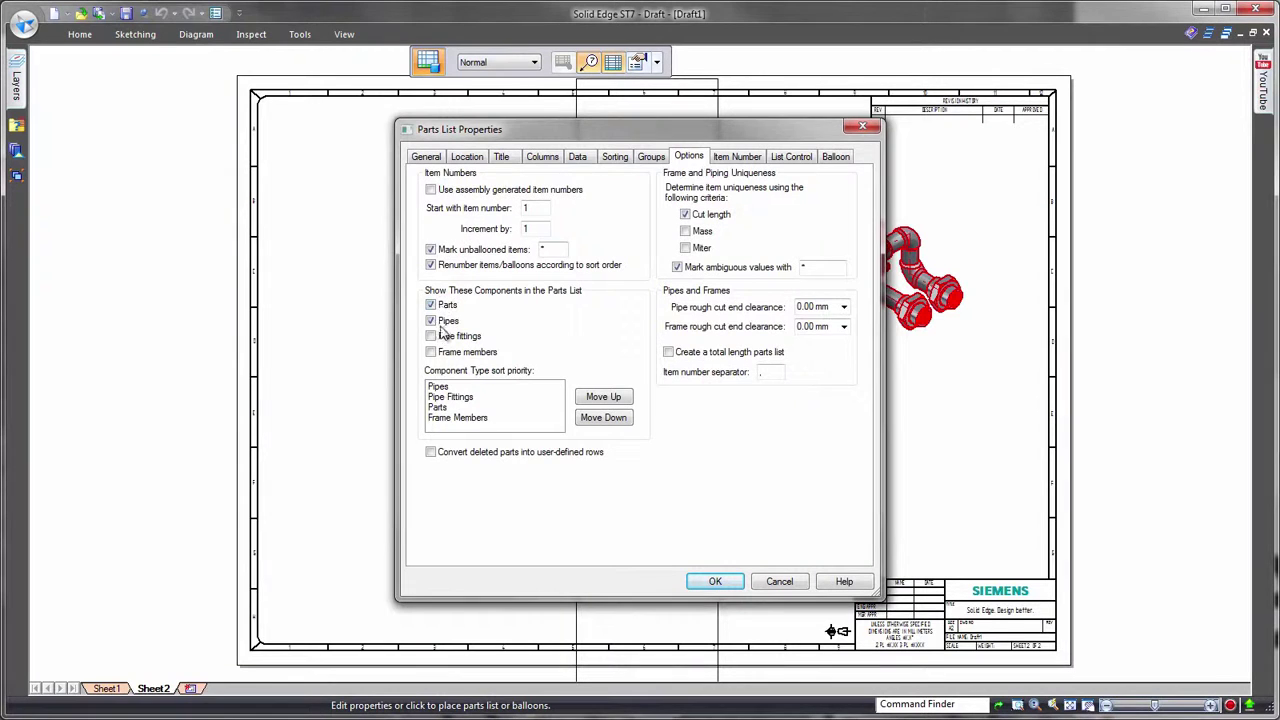
left_click(790, 157)
left_click(760, 346)
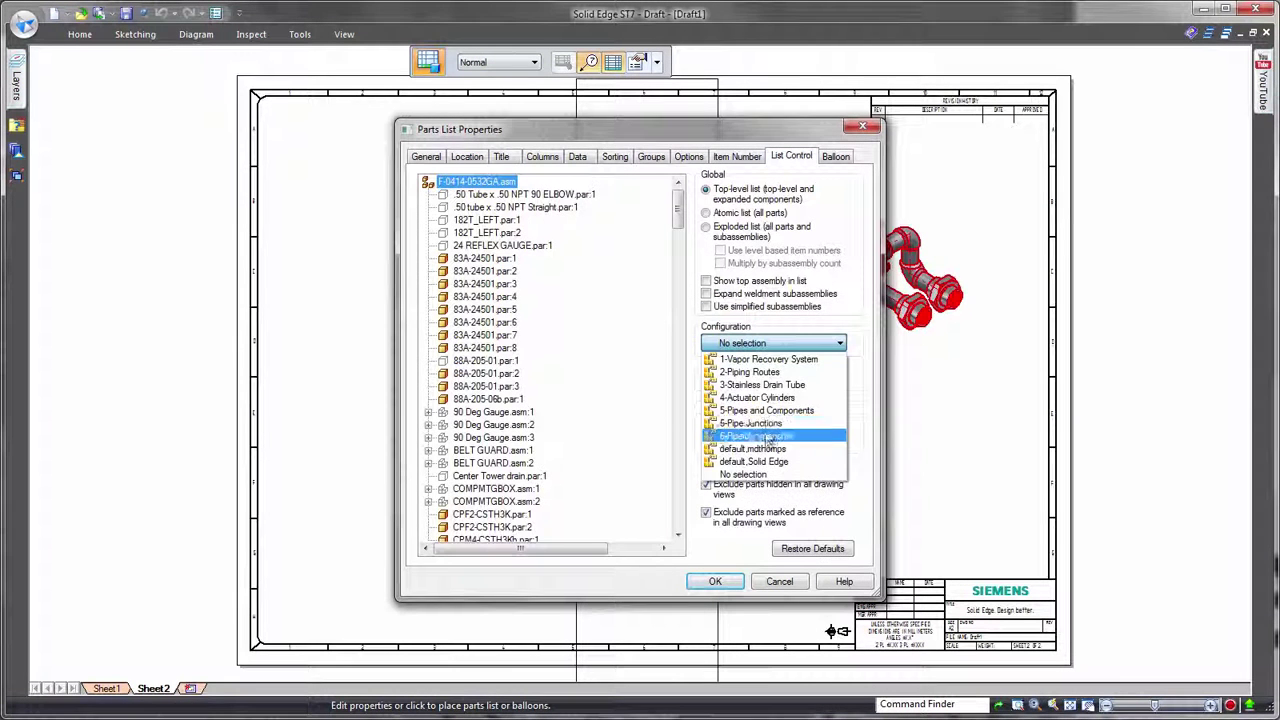
left_click(760, 432)
left_click(720, 583)
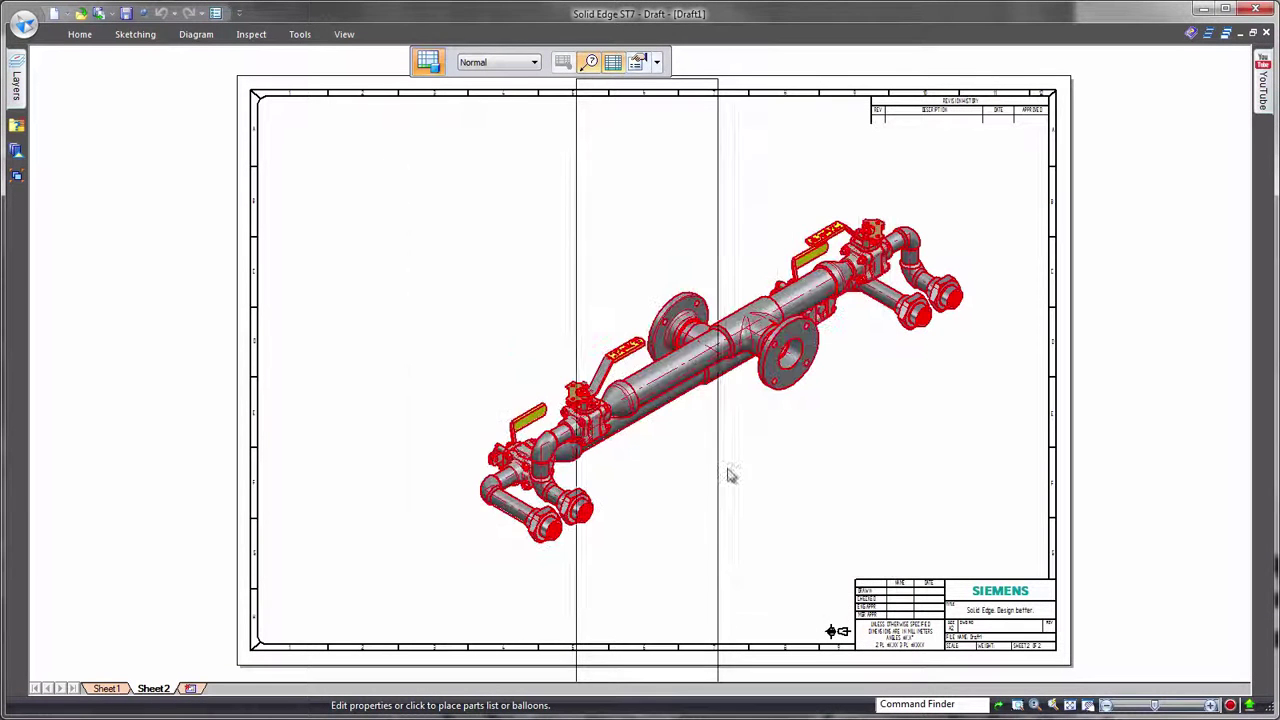
Step: Place the parts list in the sheet's upper-left area and widen its file name column so each name fits one line
left_click(312, 122)
left_click(413, 121)
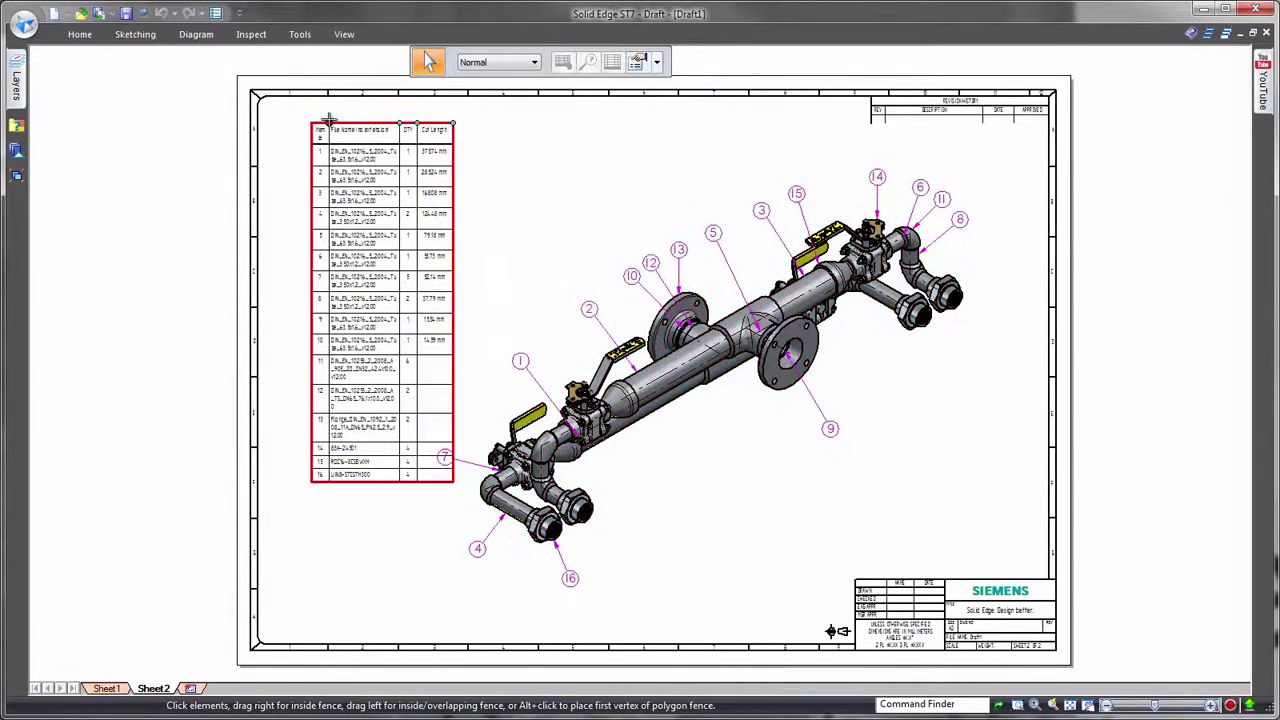
left_click_drag(329, 120, 498, 121)
left_click(1056, 225)
Step: Open the placed parts list for in-place editing and turn on Highlight for its components
scroll(1025, 491, "up", 3)
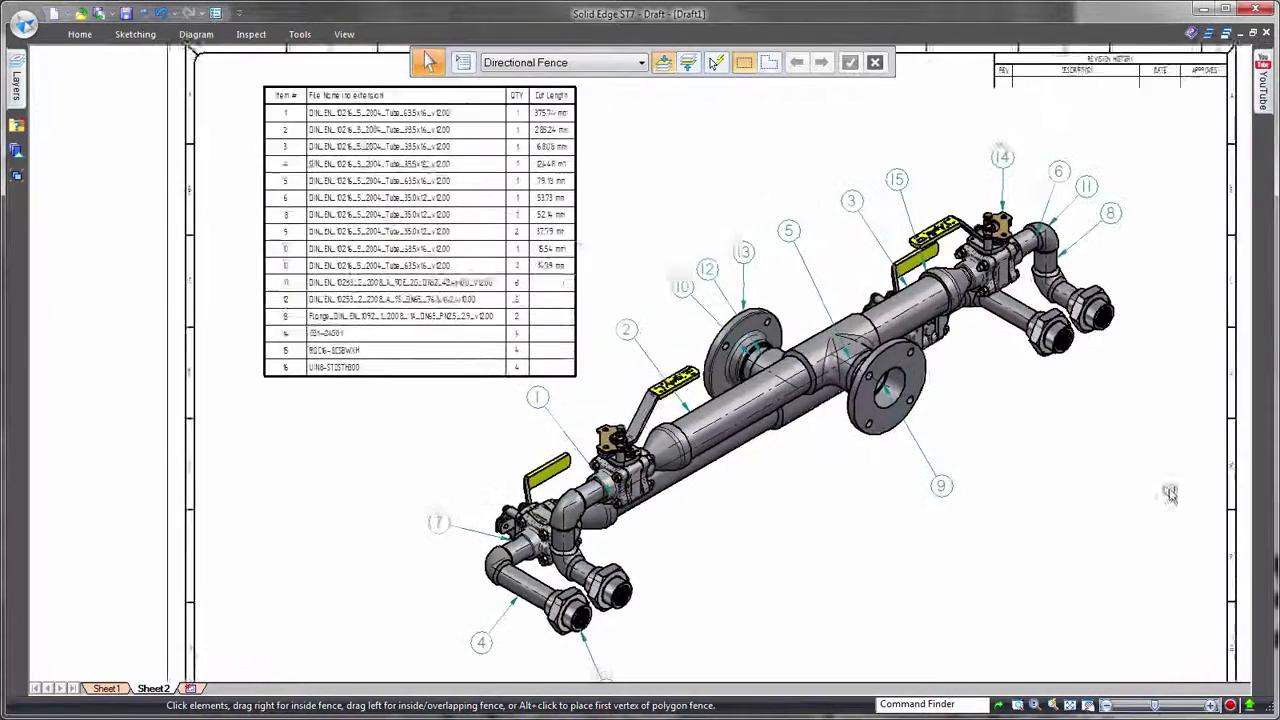
scroll(520, 168, "up", 1)
double_click(371, 80)
right_click(240, 74)
left_click(250, 88)
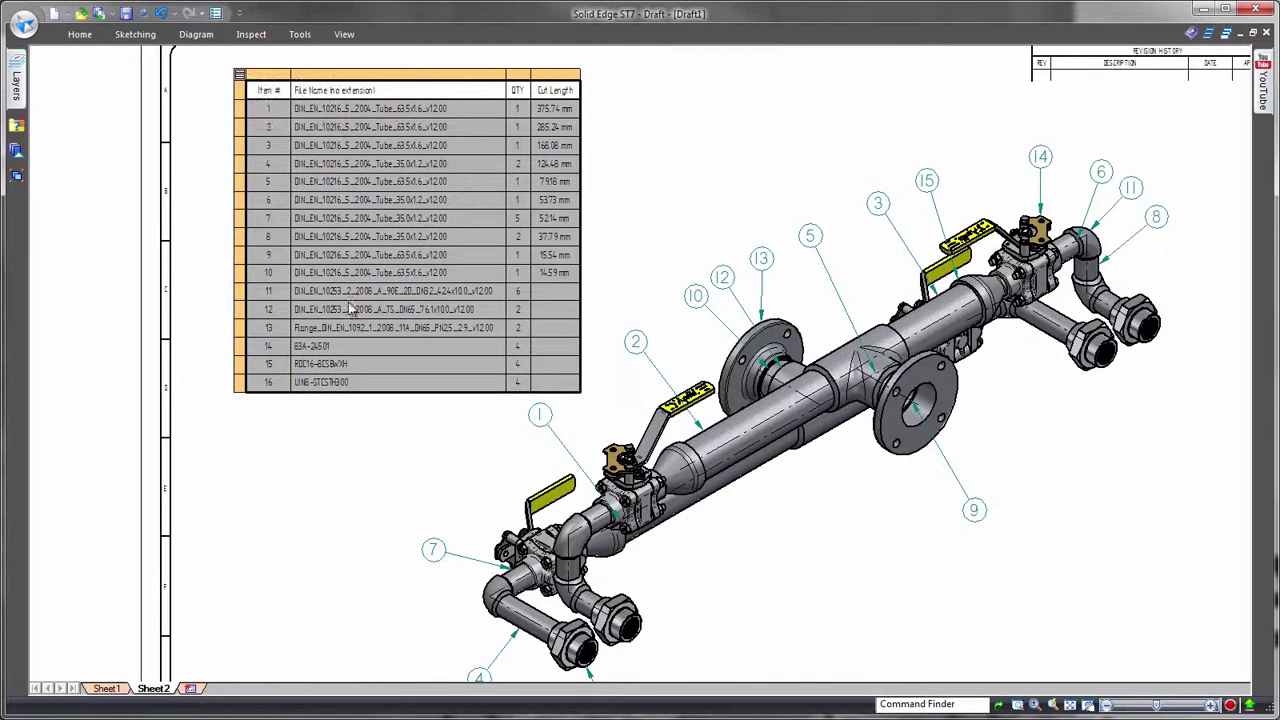
Step: Locate several pipes and fittings in the pictorial view through their parts list rows, including items 5, 10, 15 and 16
left_click(343, 187)
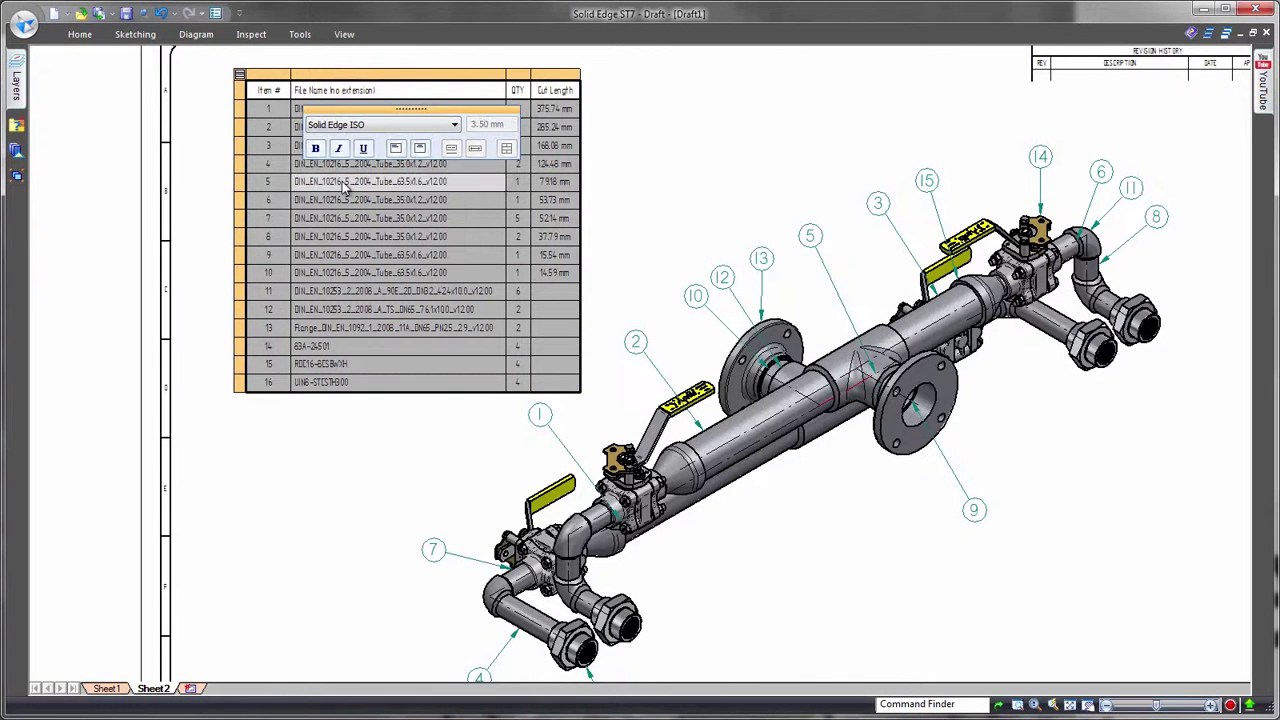
left_click(342, 274)
left_click(336, 336)
left_click(318, 368)
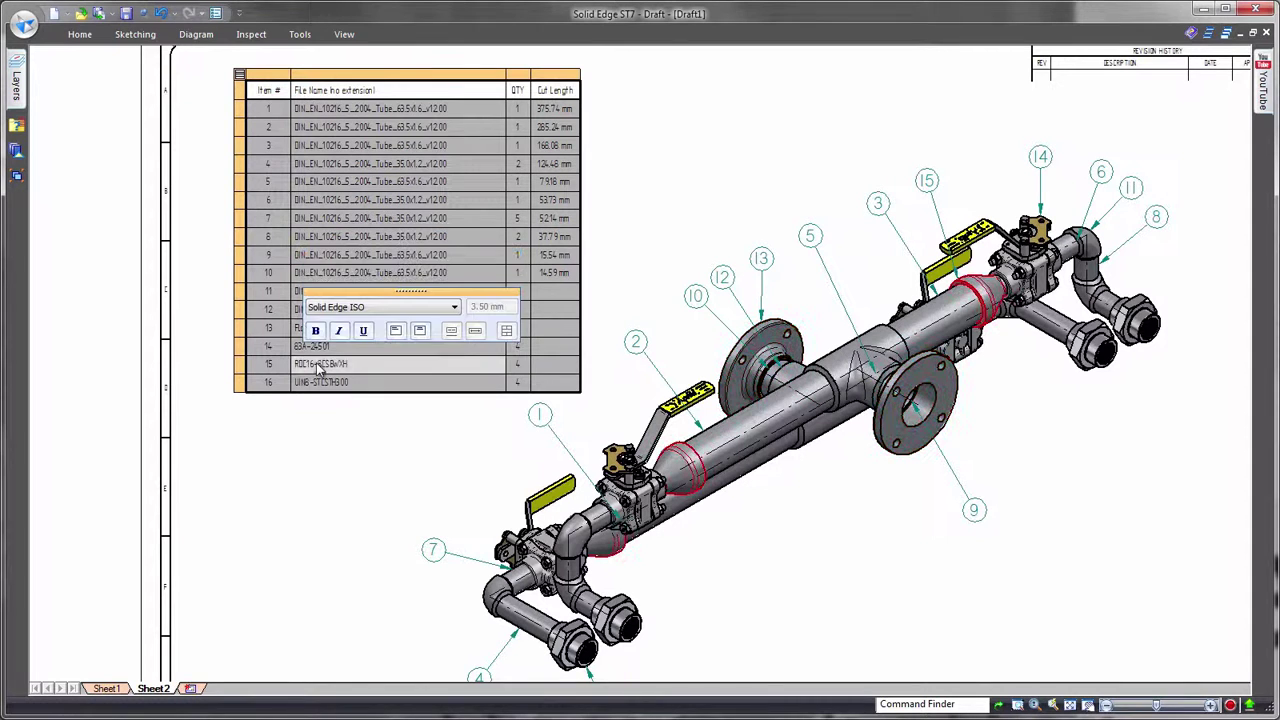
left_click(321, 386)
Step: Turn off Highlight for the parts list and turn on Thumbnails to preview its components
left_click(239, 74)
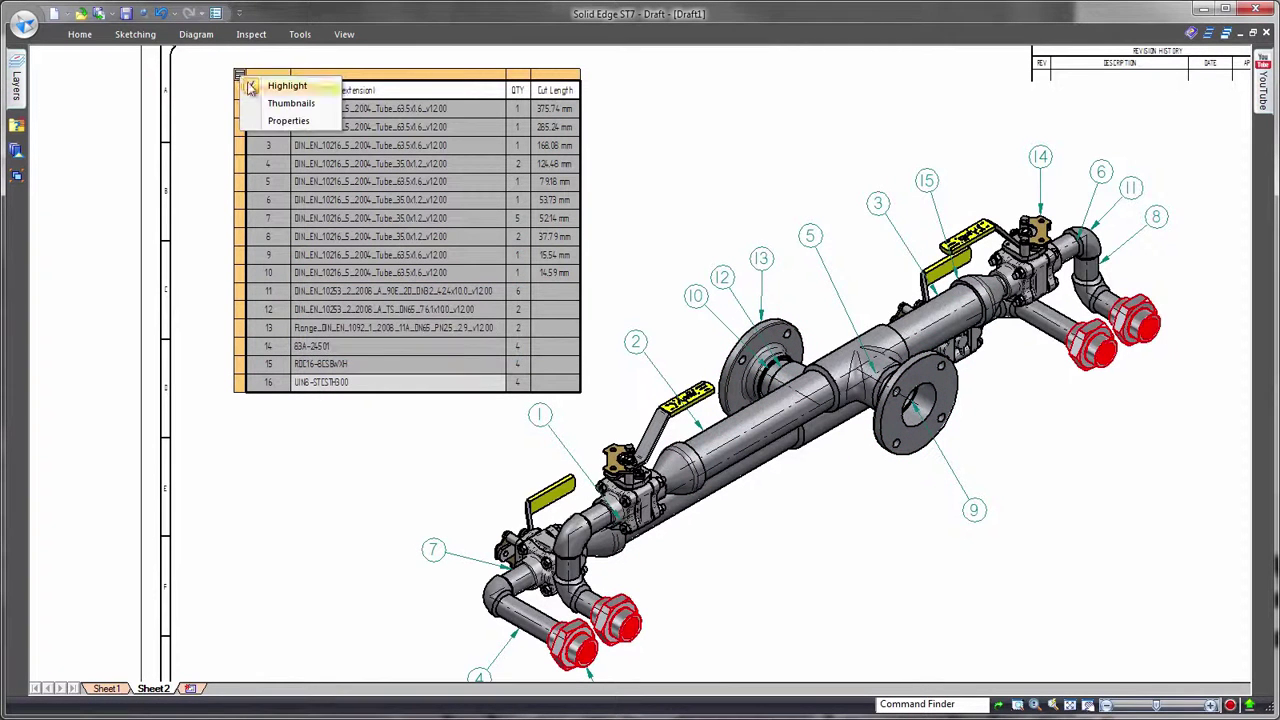
left_click(252, 87)
left_click(240, 75)
left_click(257, 104)
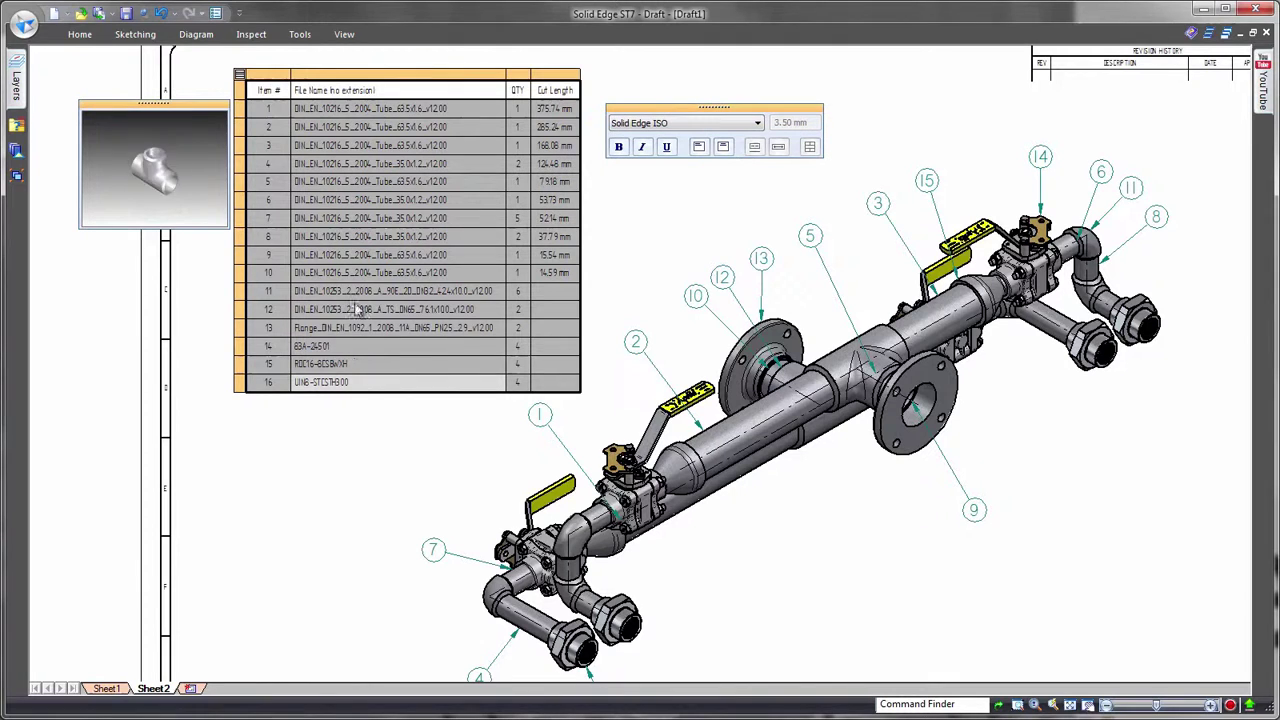
Step: Turn off Thumbnails and leave parts list editing to show the whole sheet
left_click(239, 75)
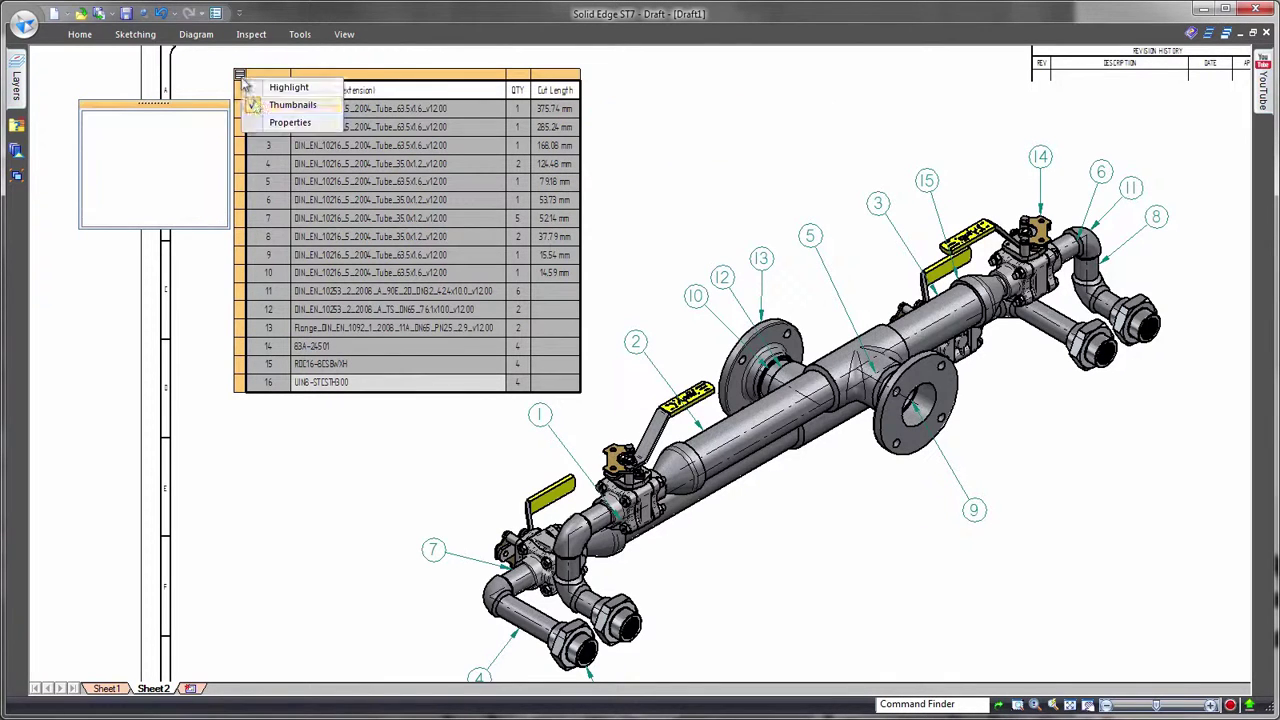
left_click(270, 104)
left_click(710, 104)
scroll(1117, 489, "down", 4)
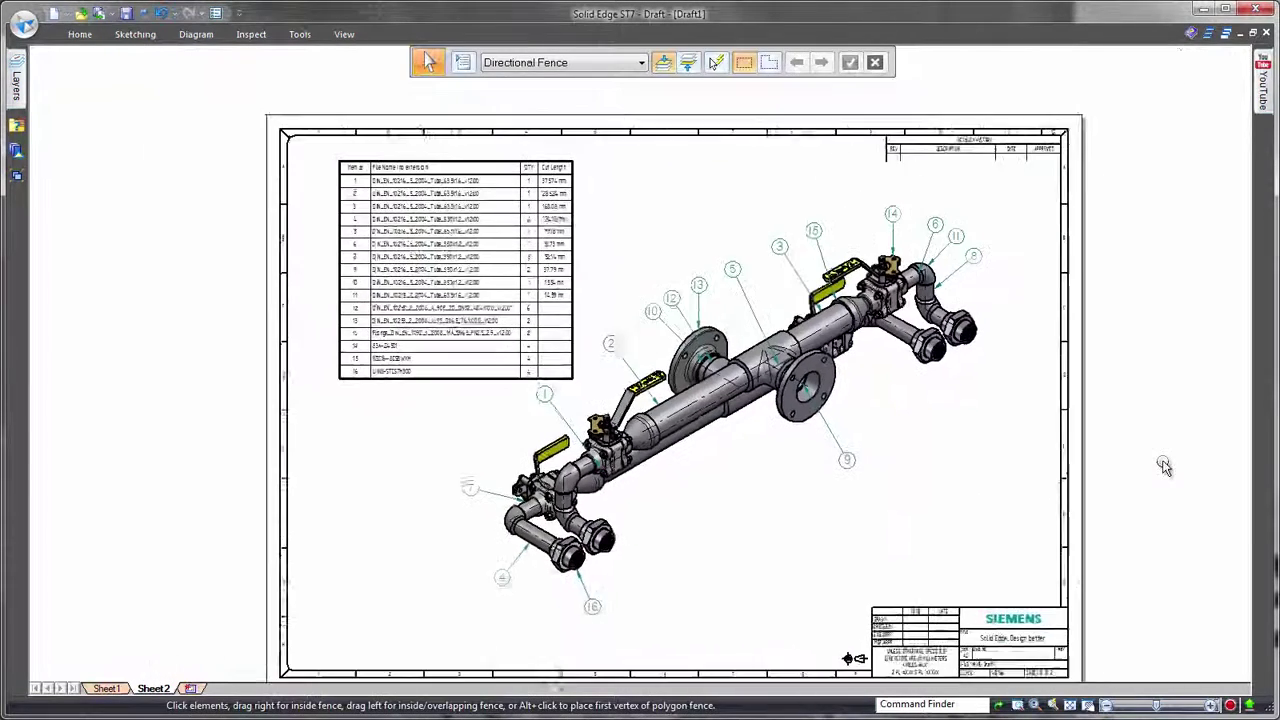